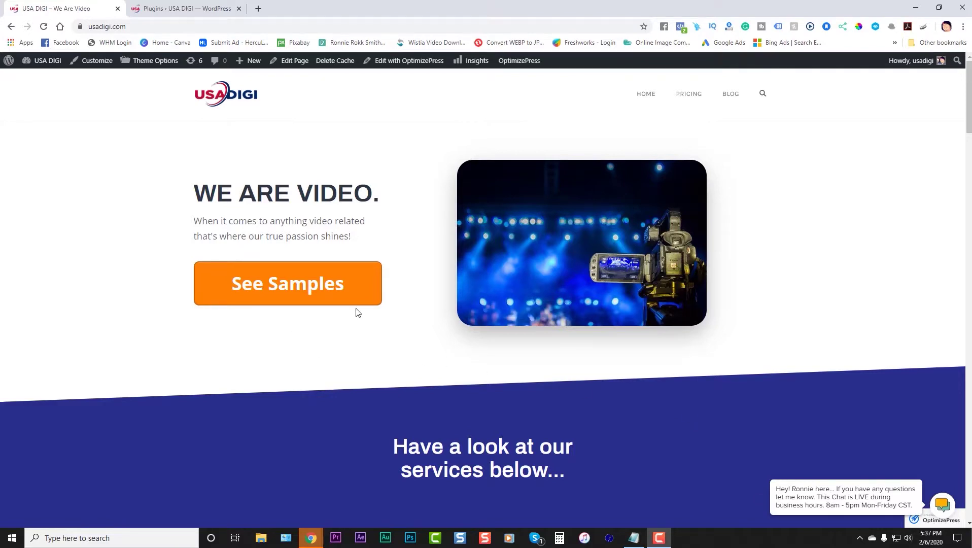
Look through the public home page's services and Pricing sections, including the Pricing menu link, and return to its beginning
scroll(964, 138, down, 7)
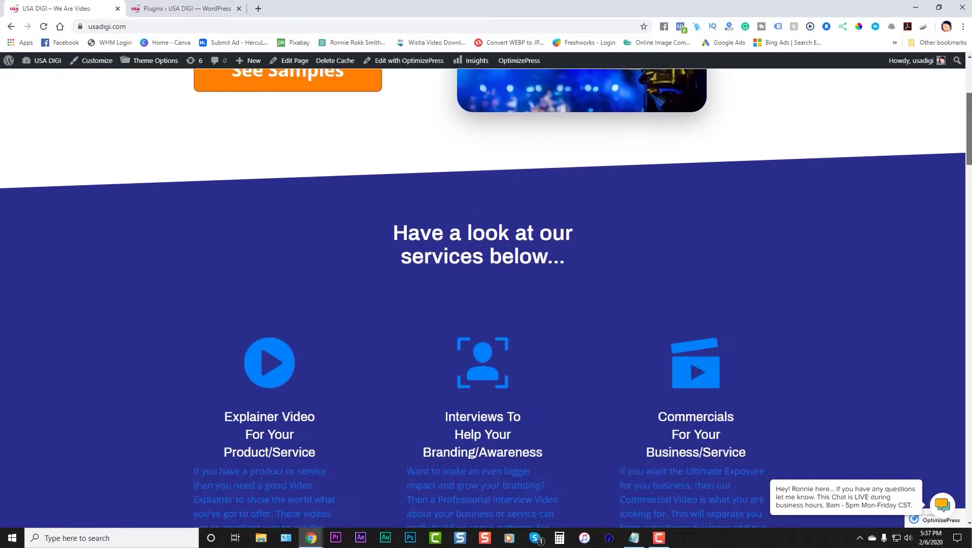
scroll(486, 314, down, 1)
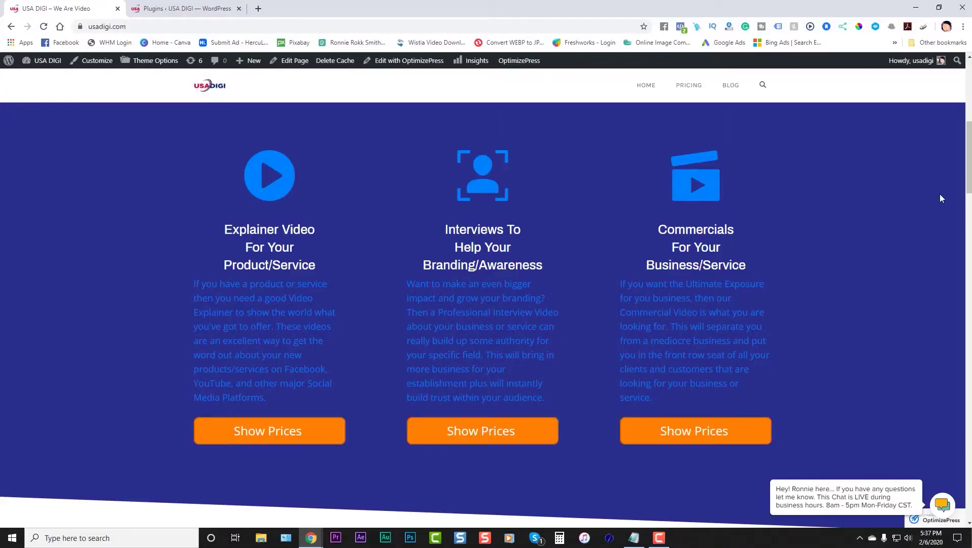
drag(969, 175, 969, 254)
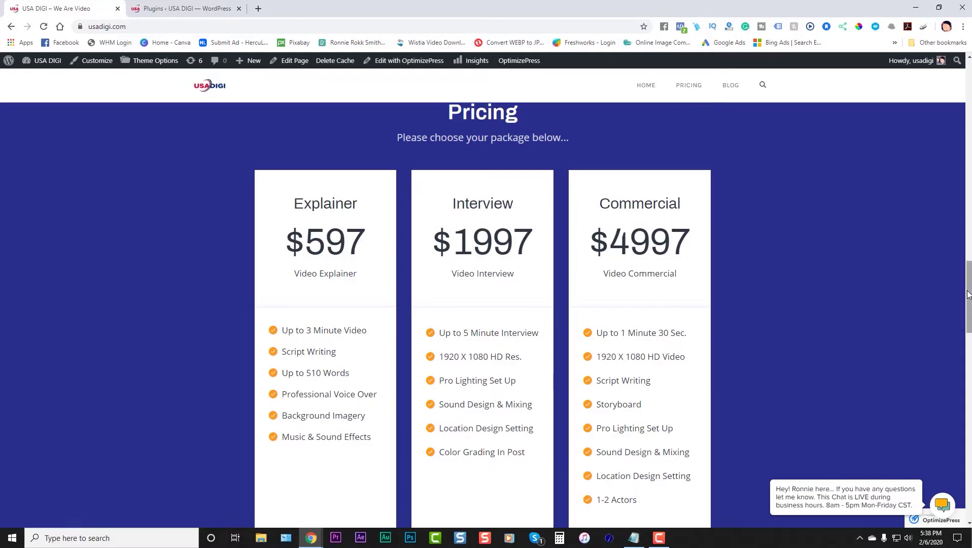
scroll(948, 142, up, 10)
click(692, 95)
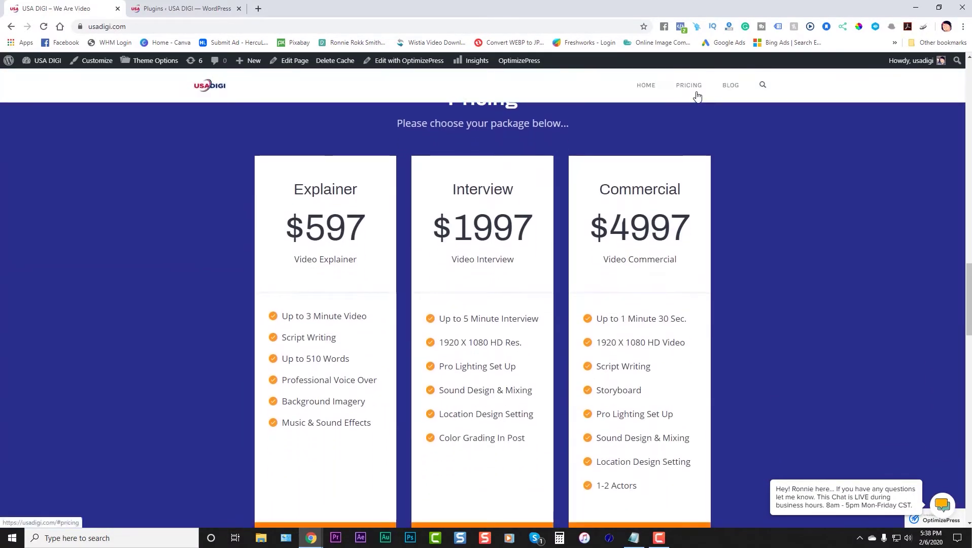
drag(968, 299, 970, 92)
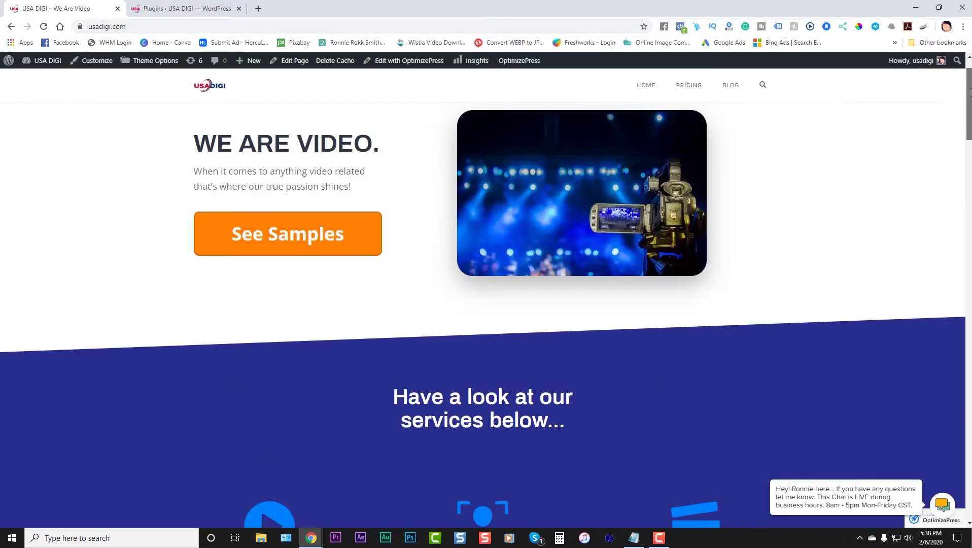
Switch to the WordPress admin and open the list of all pages
click(204, 14)
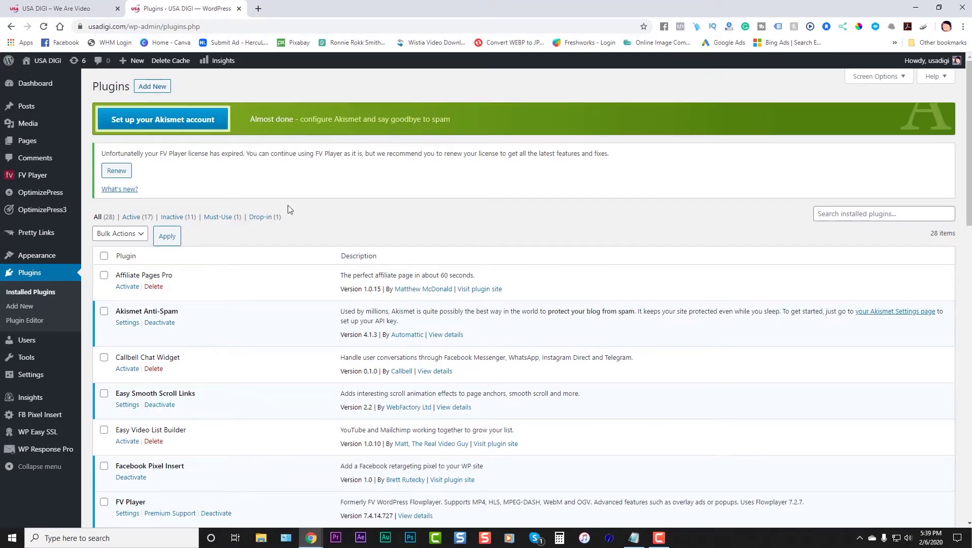
mouse_move(42, 216)
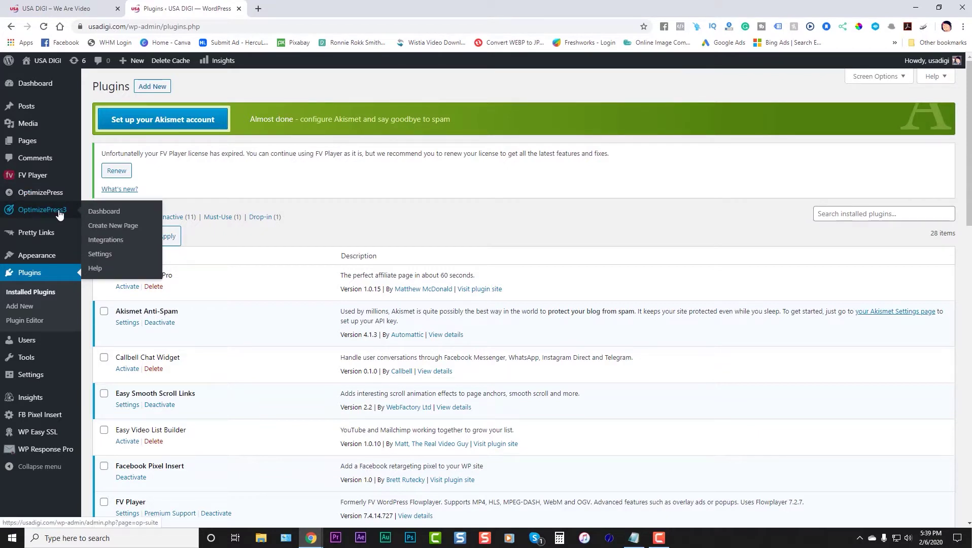
click(29, 143)
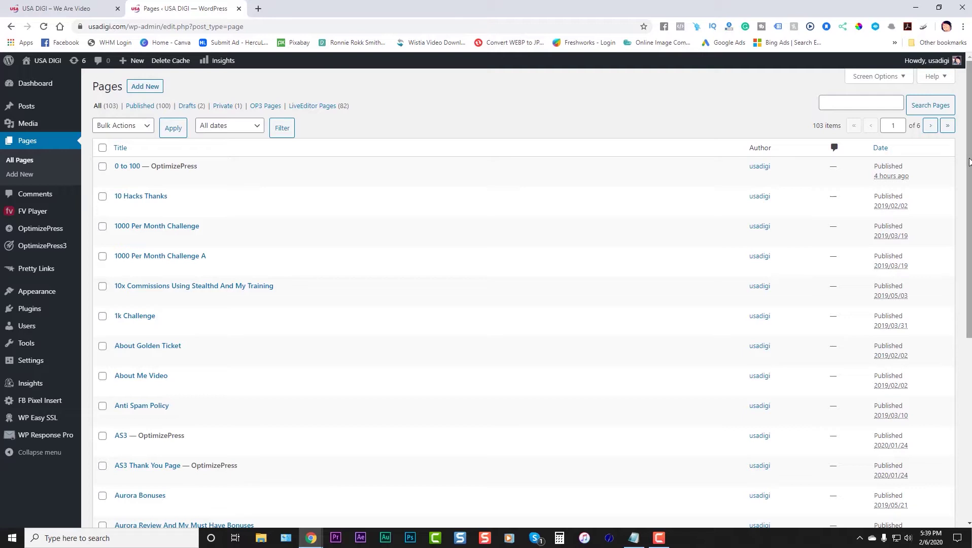
Search the pages for "home" and open Home Page in the OptimizePress editor
drag(969, 161, 889, 167)
click(860, 79)
click(842, 100)
click(933, 82)
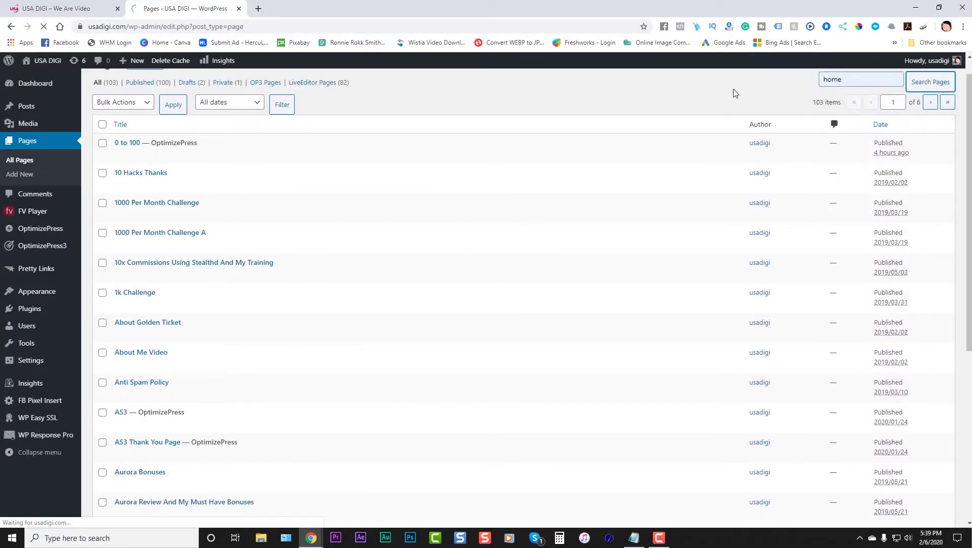
mouse_move(233, 229)
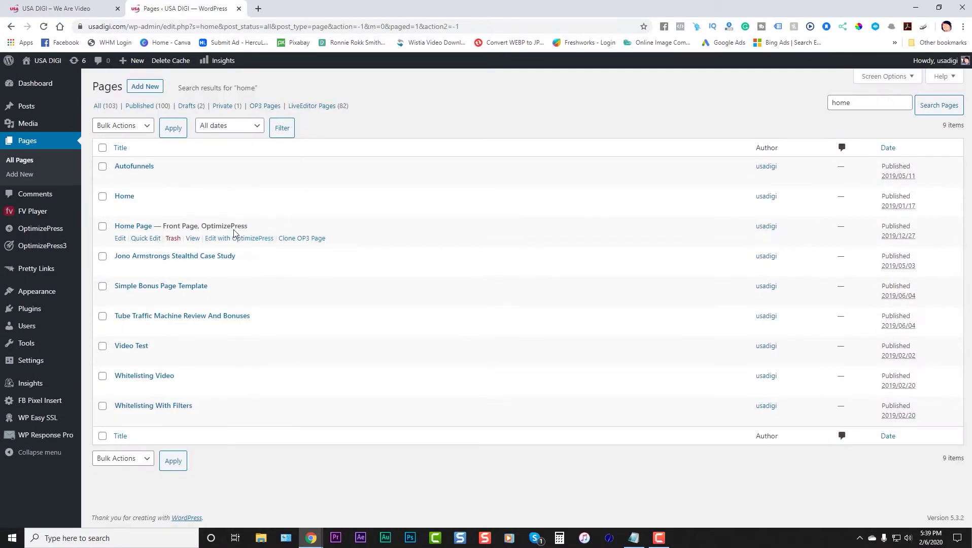
click(256, 243)
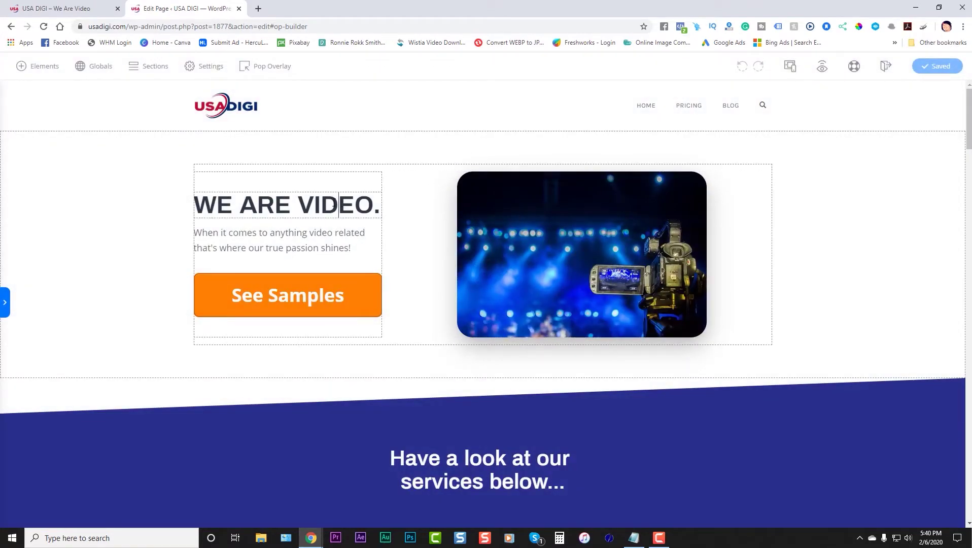
Check whether selecting the headline, the intro paragraph and the Commercials heading brings up their element toolbars
drag(321, 204, 334, 204)
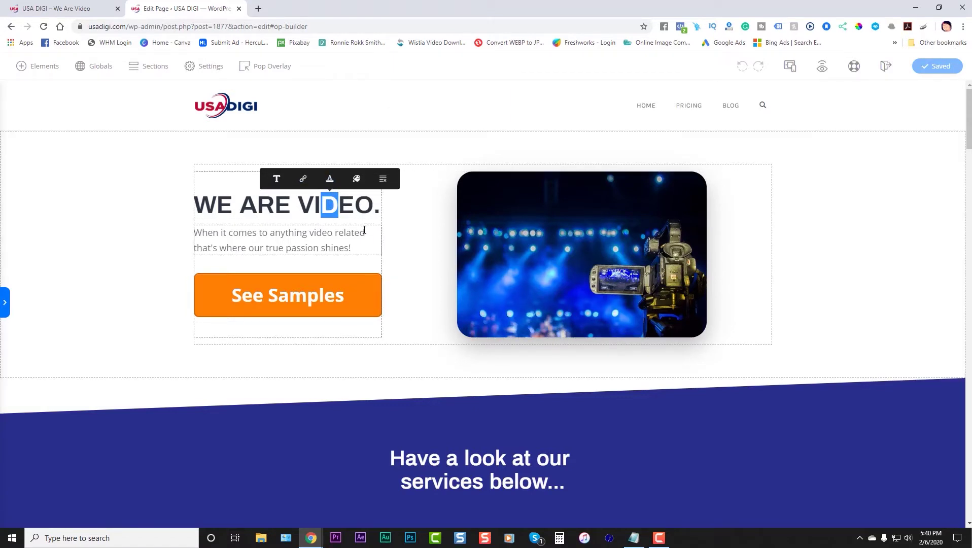
click(354, 248)
double_click(345, 248)
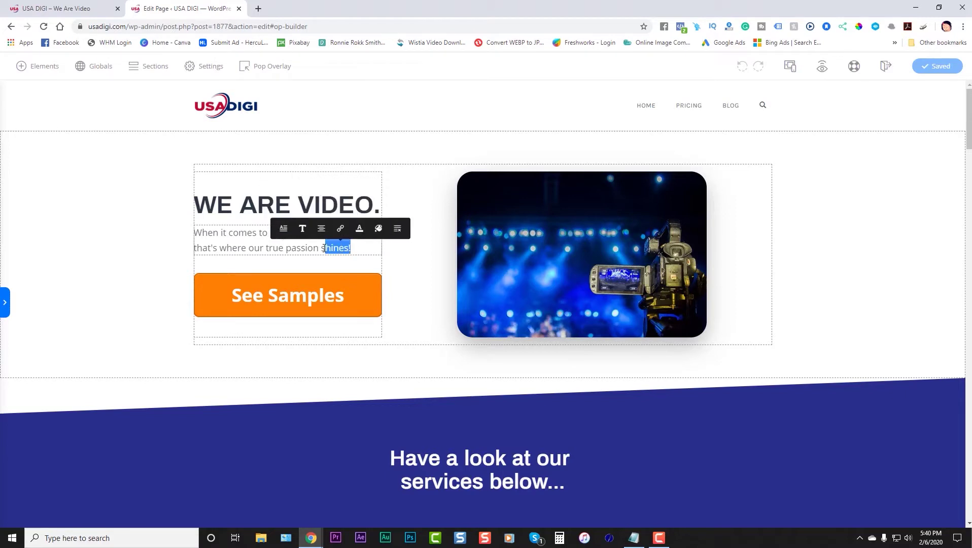
scroll(701, 212, down, 8)
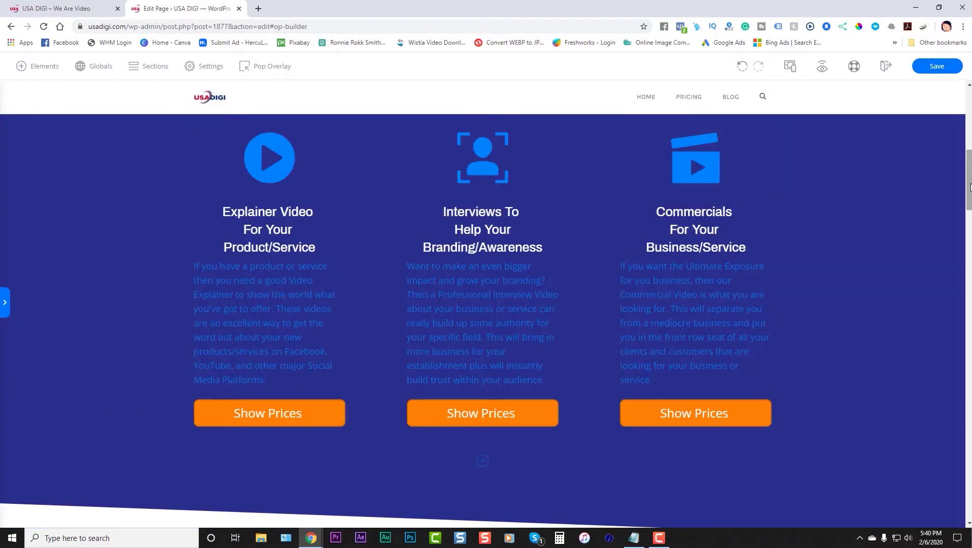
scroll(702, 337, up, 2)
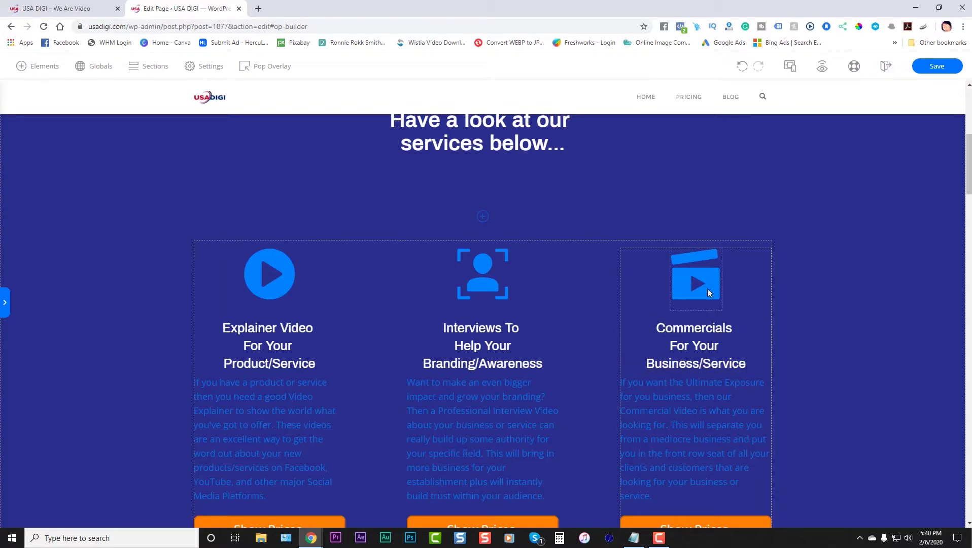
scroll(687, 293, up, 2)
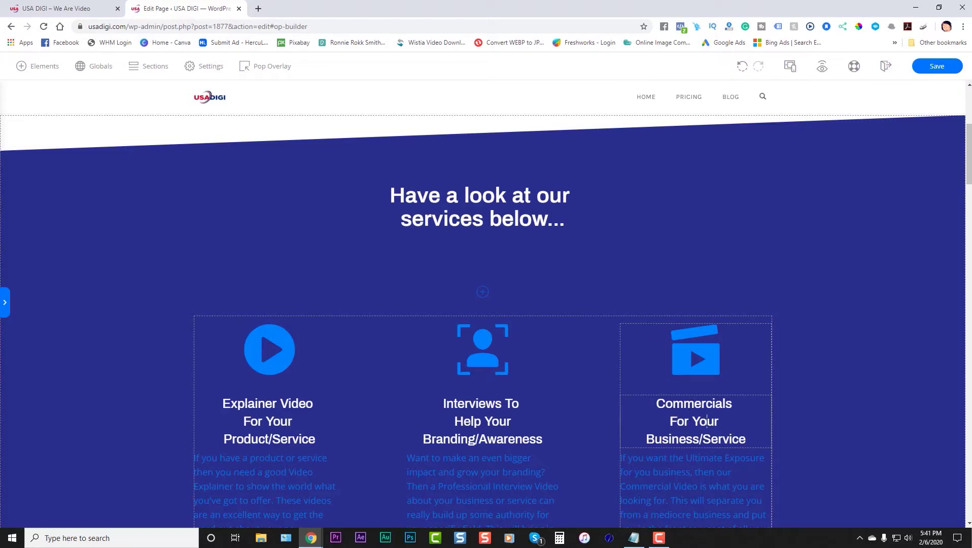
click(711, 439)
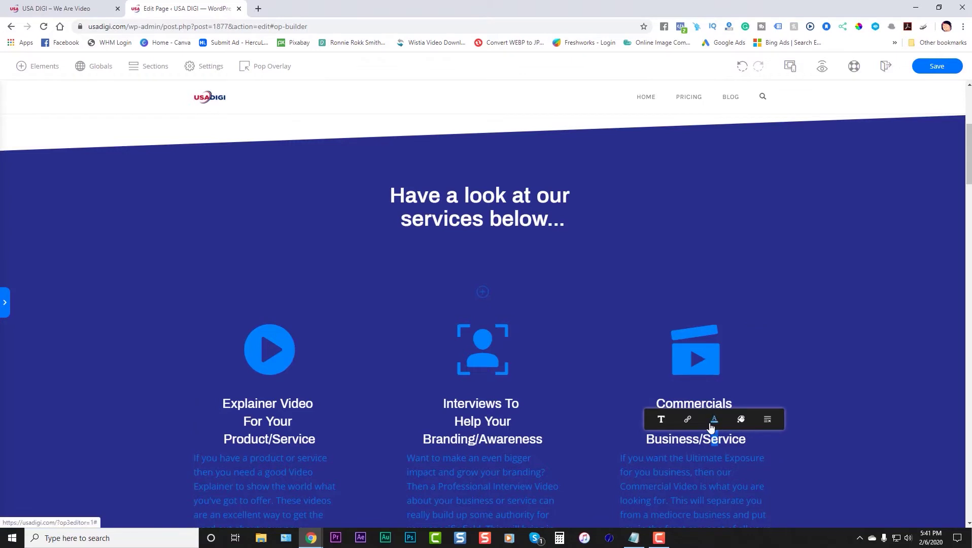
click(662, 439)
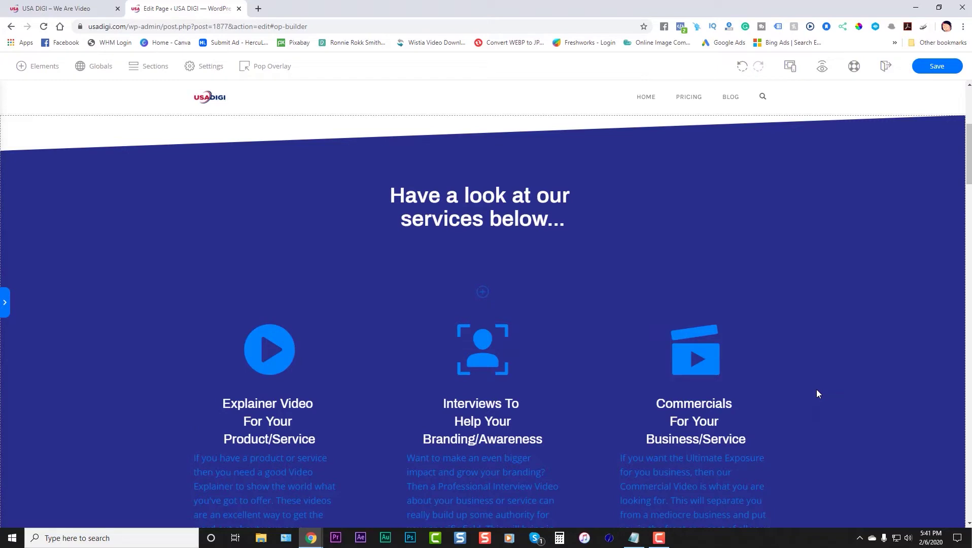
Leave the OptimizePress editor and deactivate the Easy Smooth Scroll Links plugin
click(58, 8)
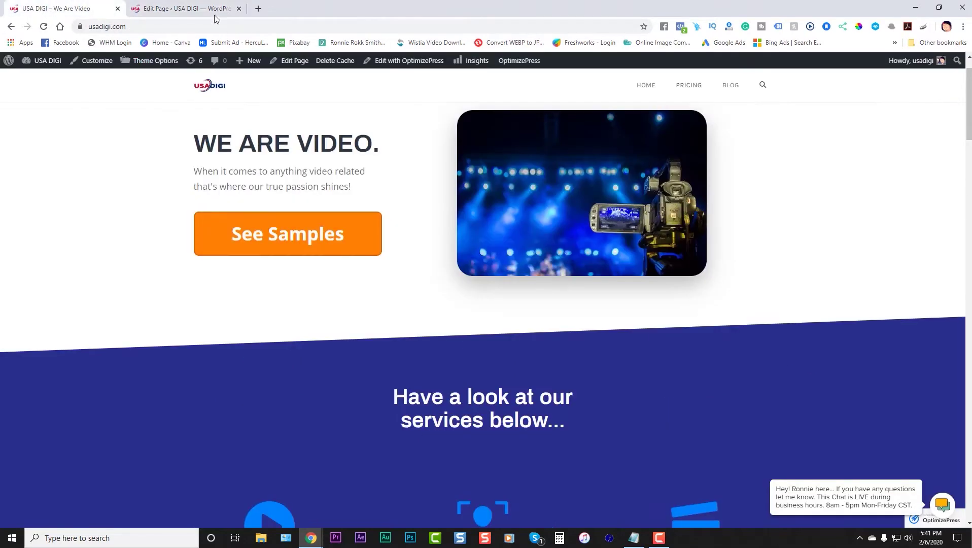
click(196, 8)
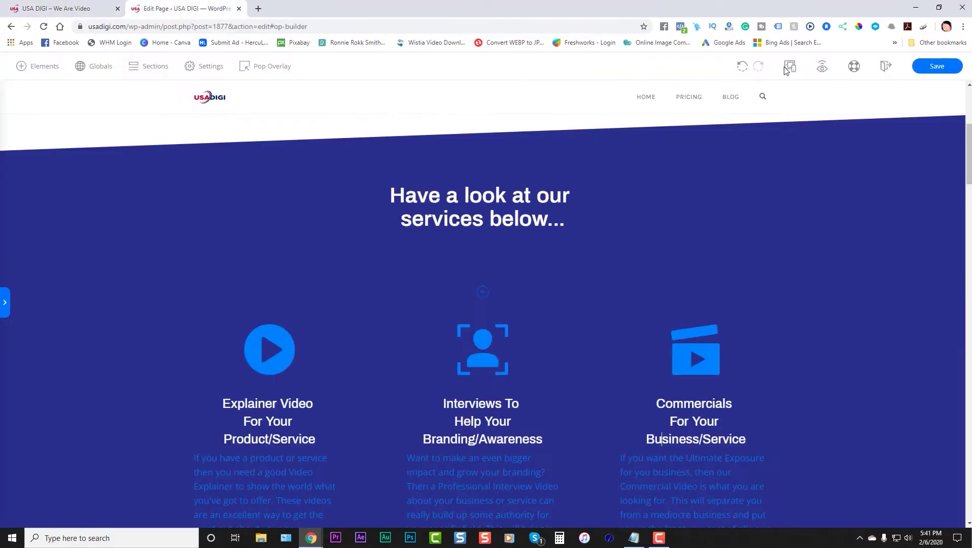
click(886, 67)
click(527, 161)
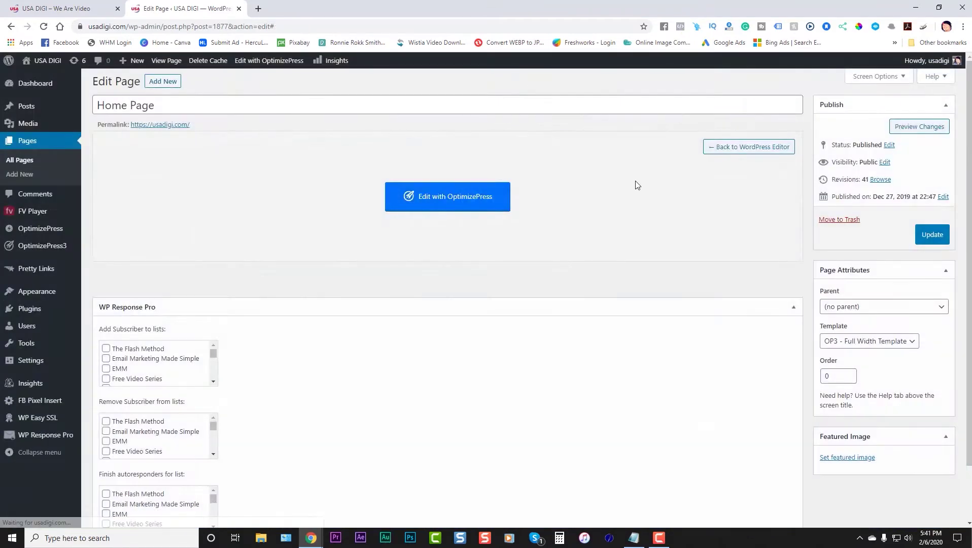
click(30, 309)
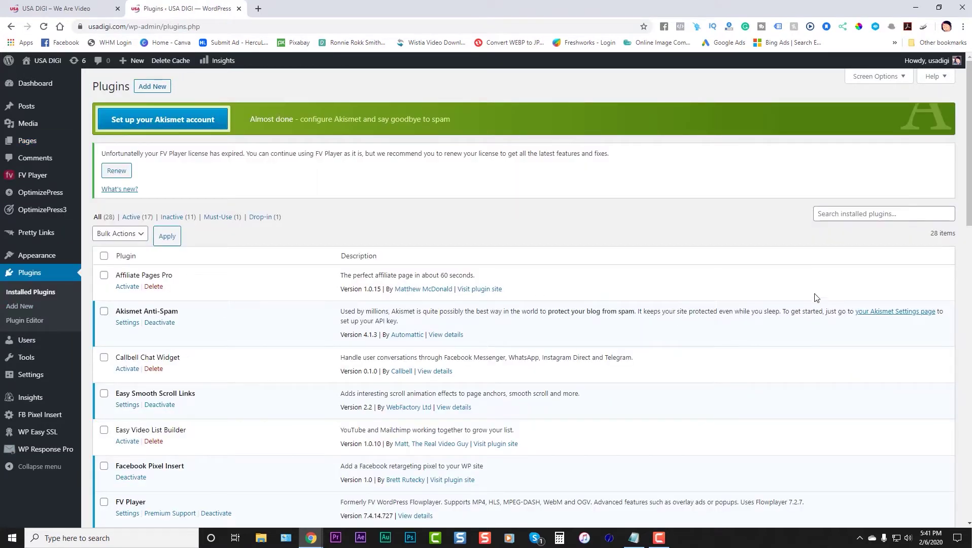
click(160, 404)
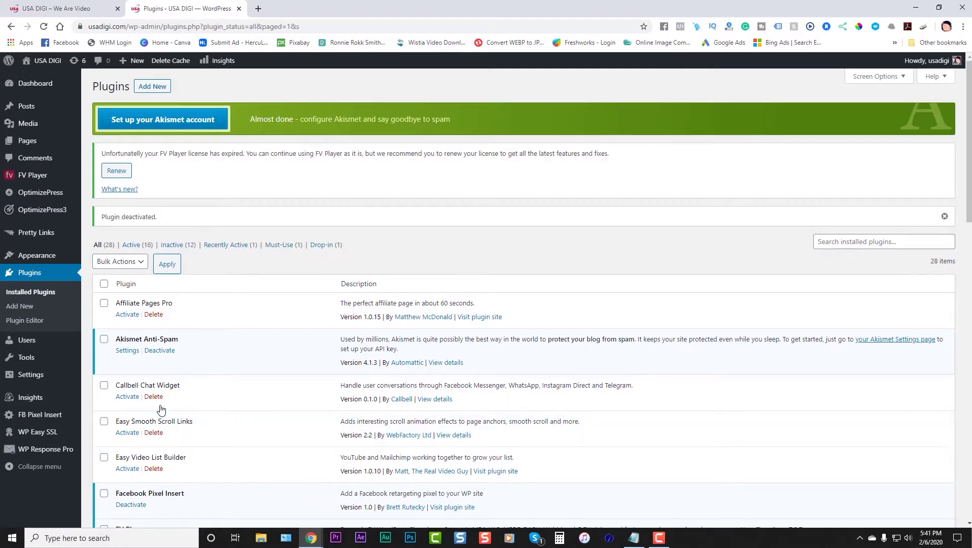
Return to the list of pages, search it for "home" and reopen Home Page with OptimizePress
mouse_move(52, 211)
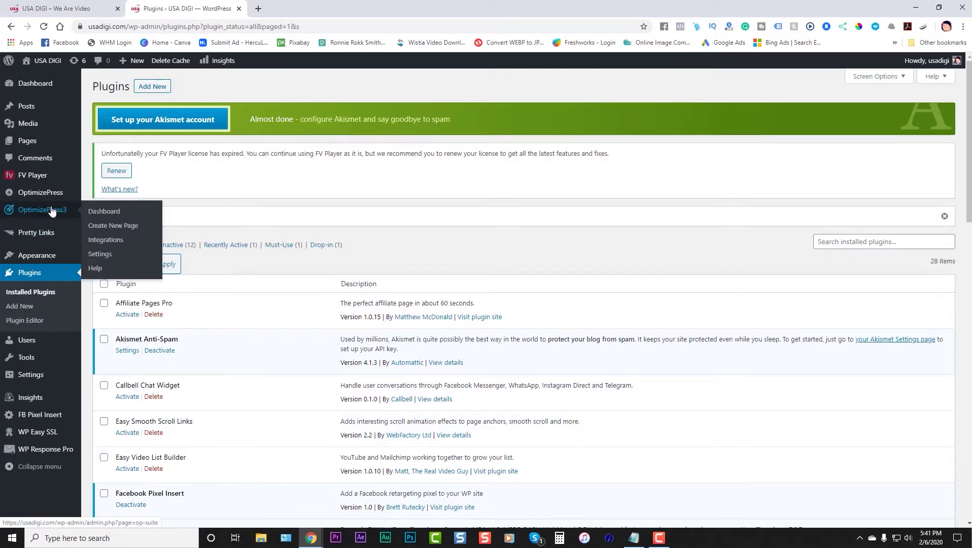
click(29, 143)
click(94, 10)
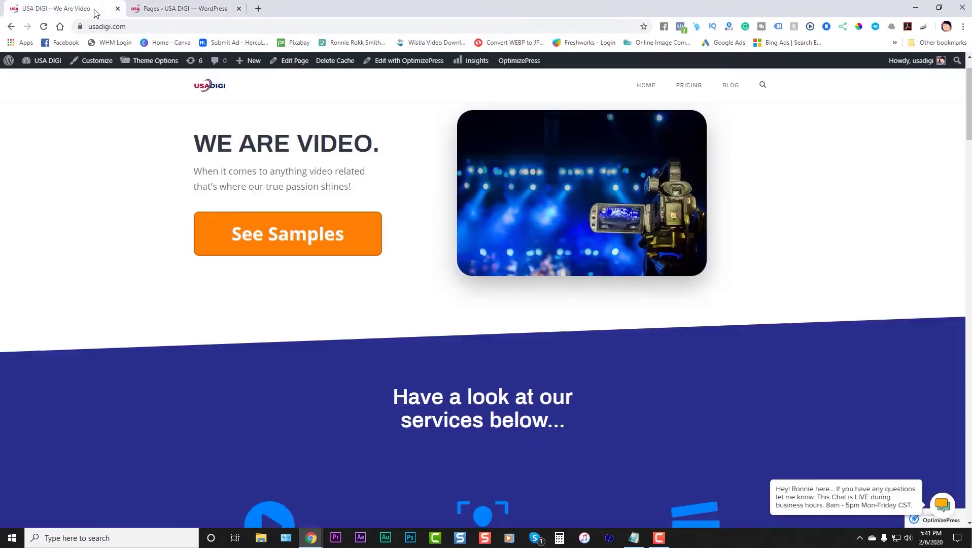
click(178, 10)
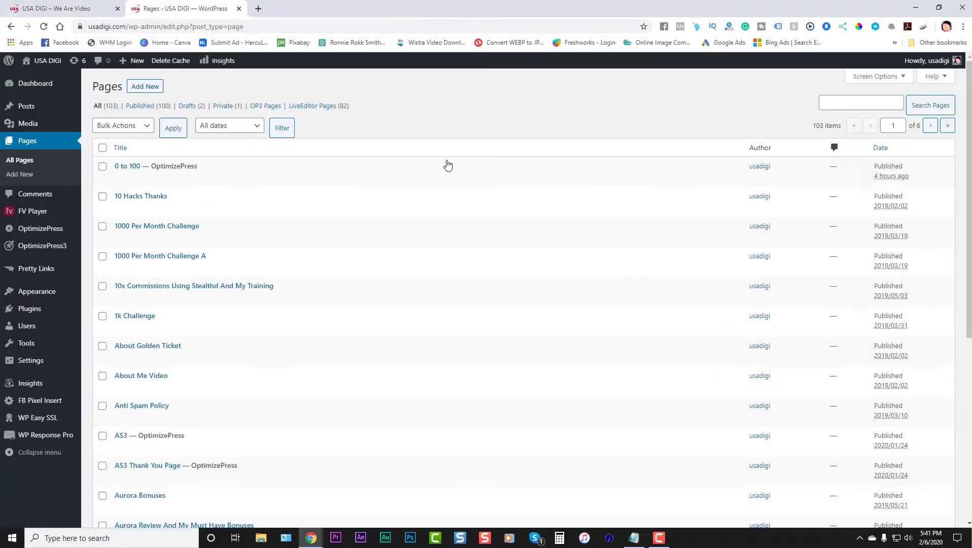
click(846, 103)
click(832, 124)
click(930, 105)
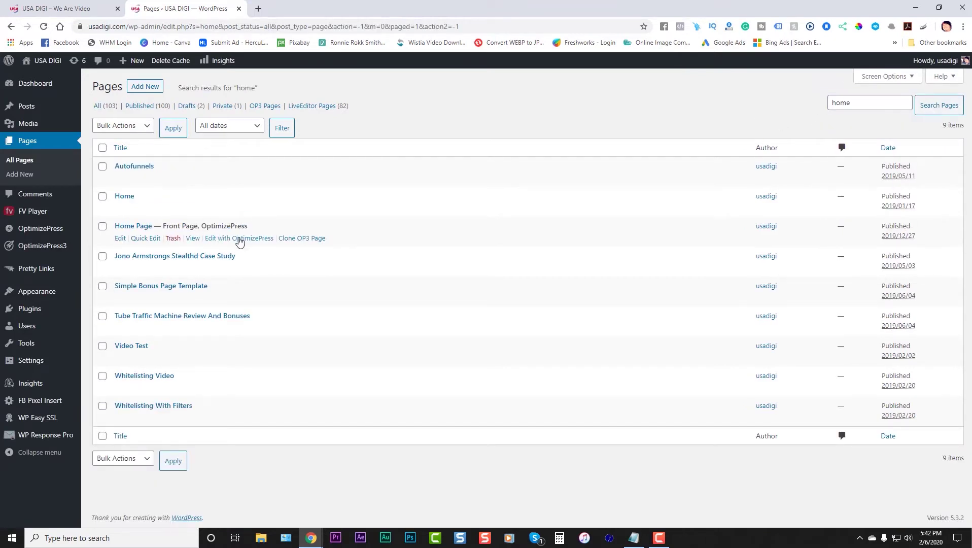
click(238, 239)
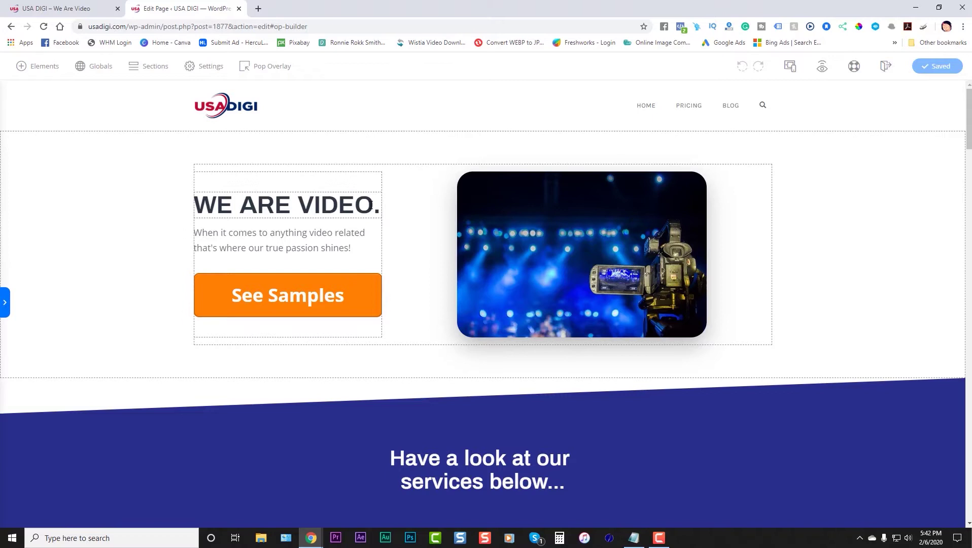
Examine the element toolbars of the headline, intro paragraph and hero image, including the headline's font options
click(273, 204)
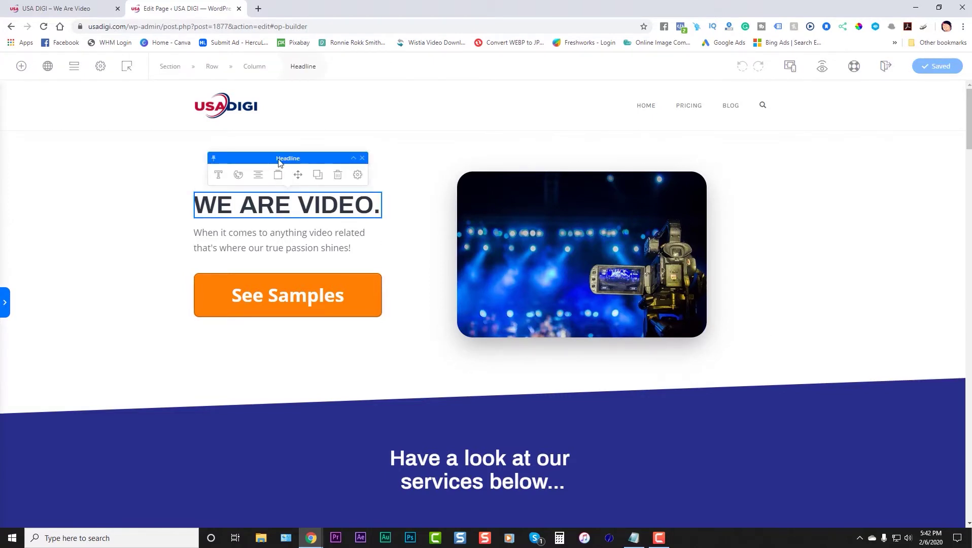
click(218, 175)
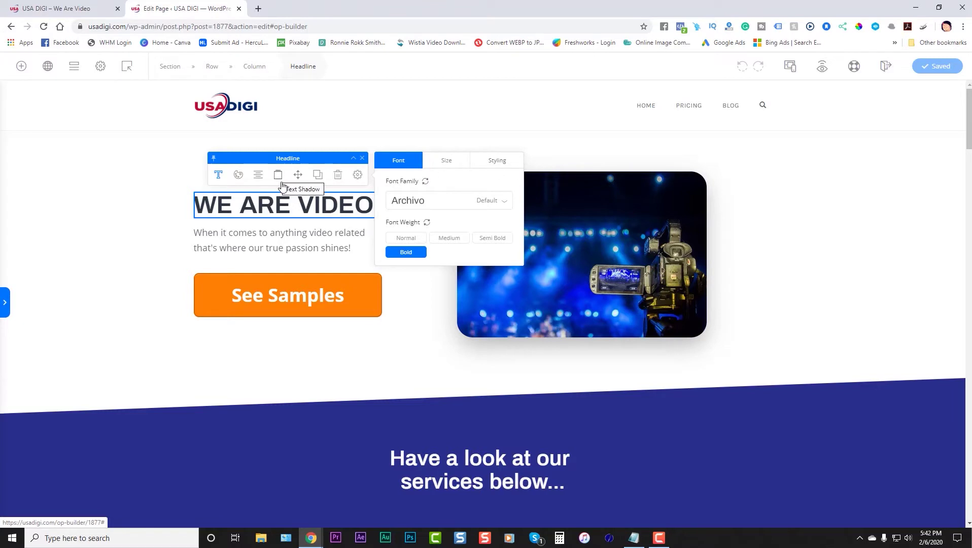
click(299, 234)
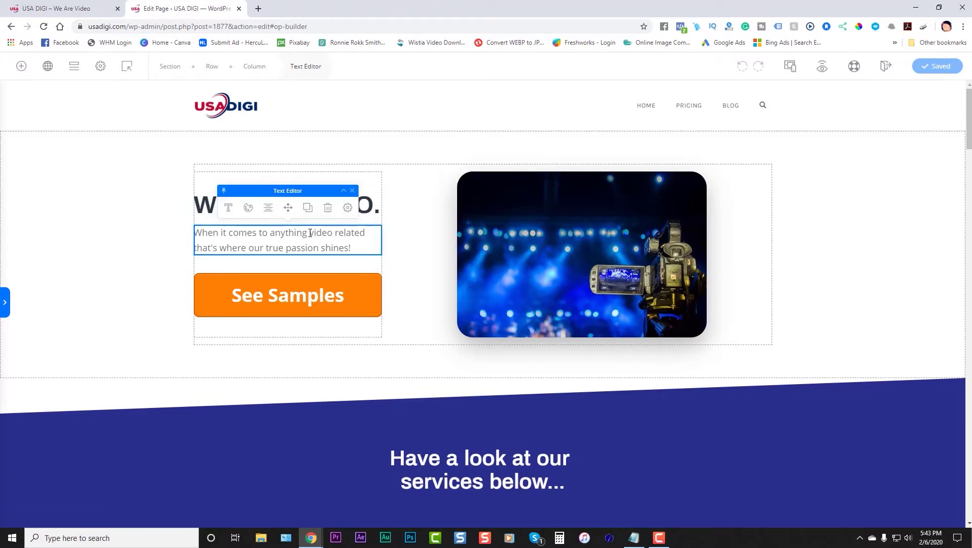
double_click(311, 233)
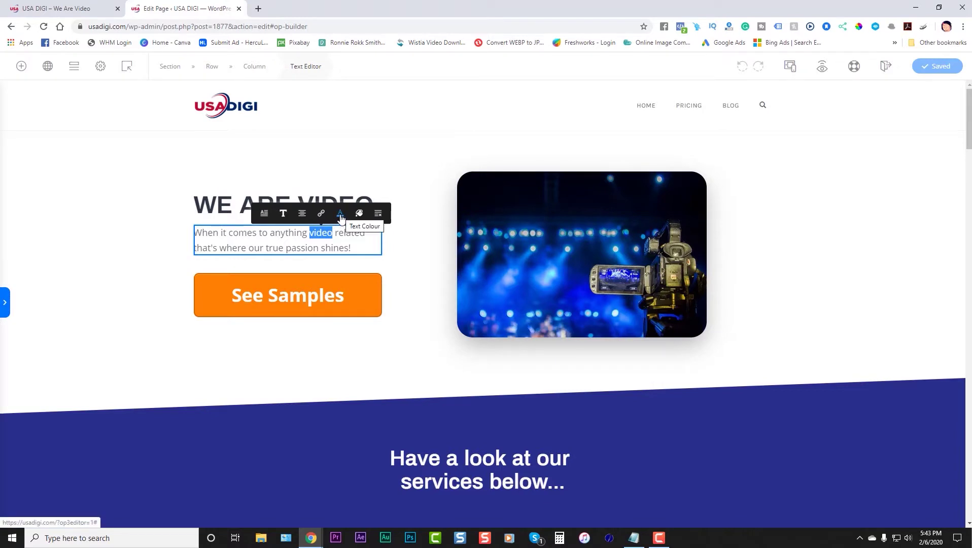
click(282, 232)
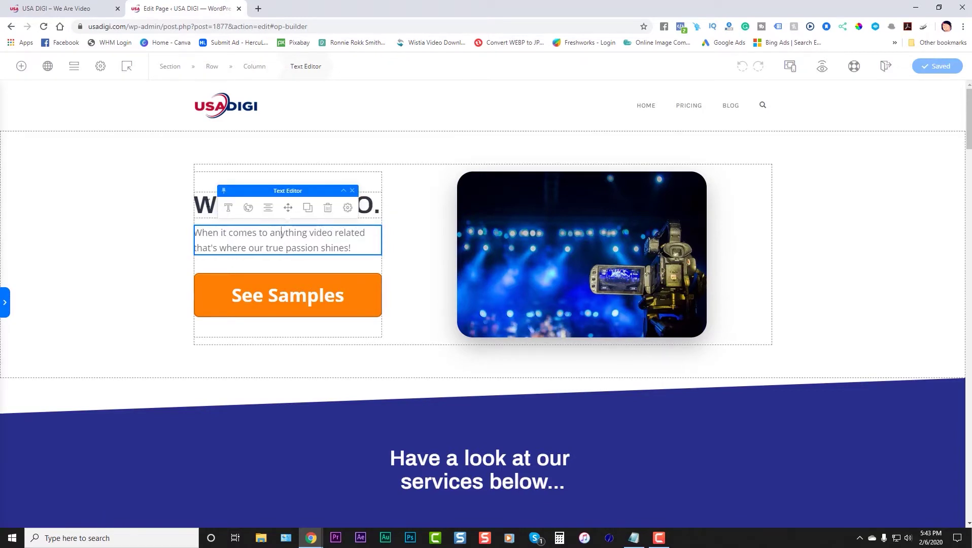
click(208, 202)
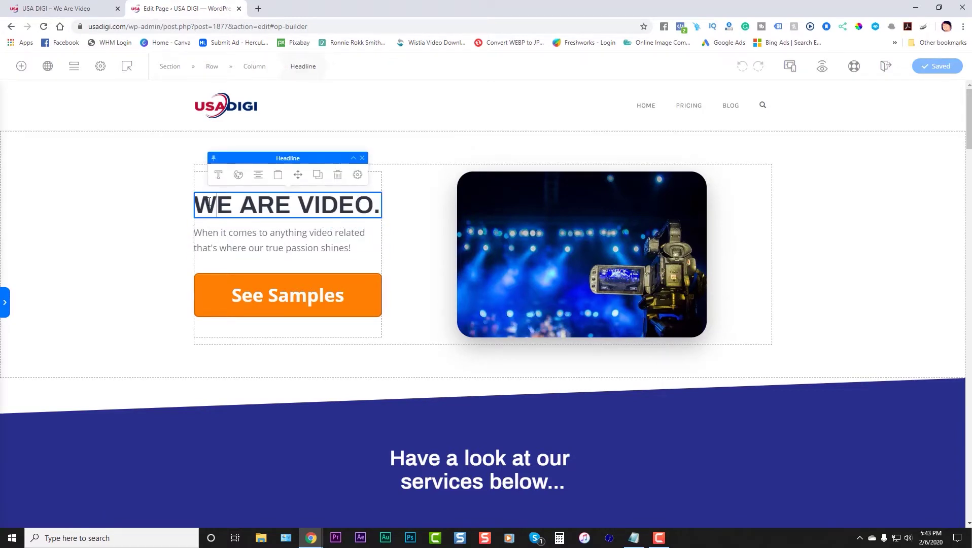
click(363, 159)
click(528, 195)
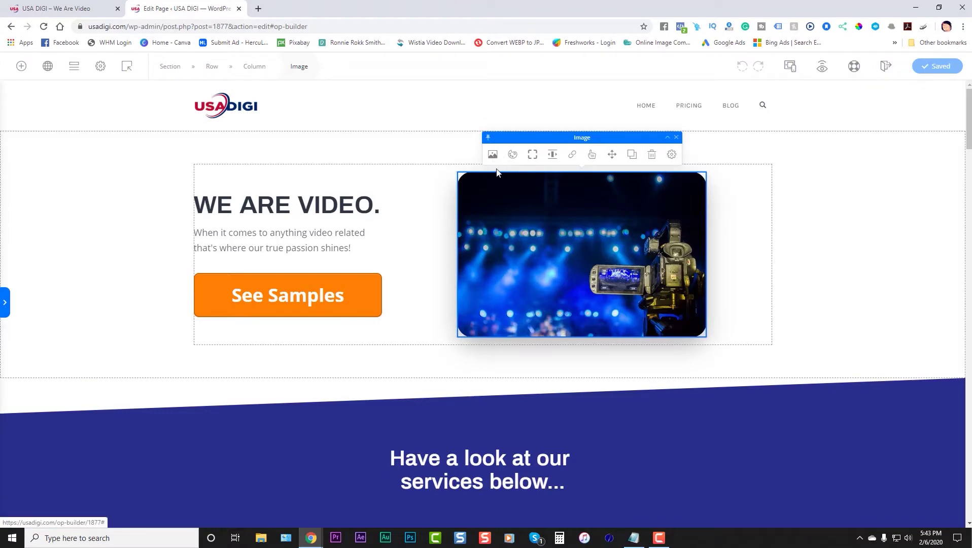
Leave the OptimizePress editor, go to the installed plugins and open the page for adding new plugins
click(872, 210)
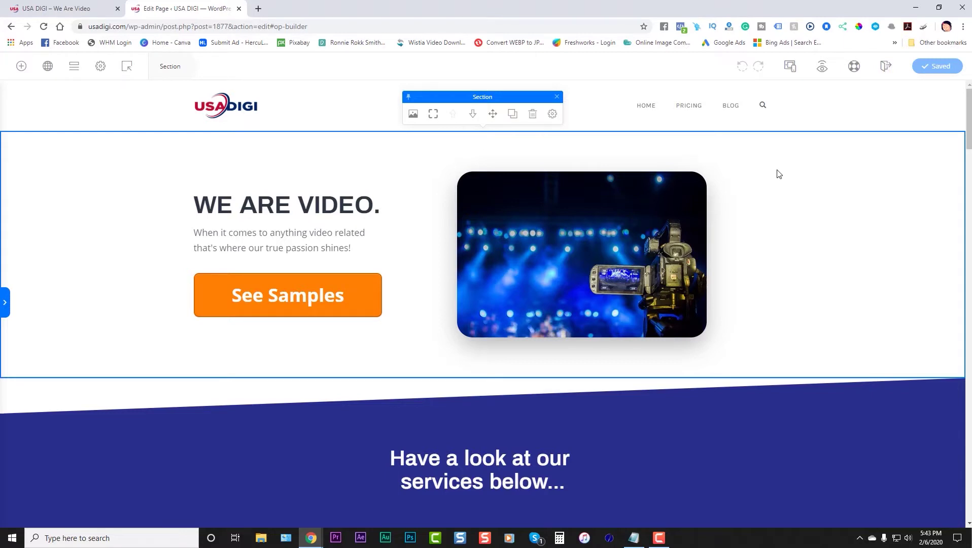
mouse_move(860, 158)
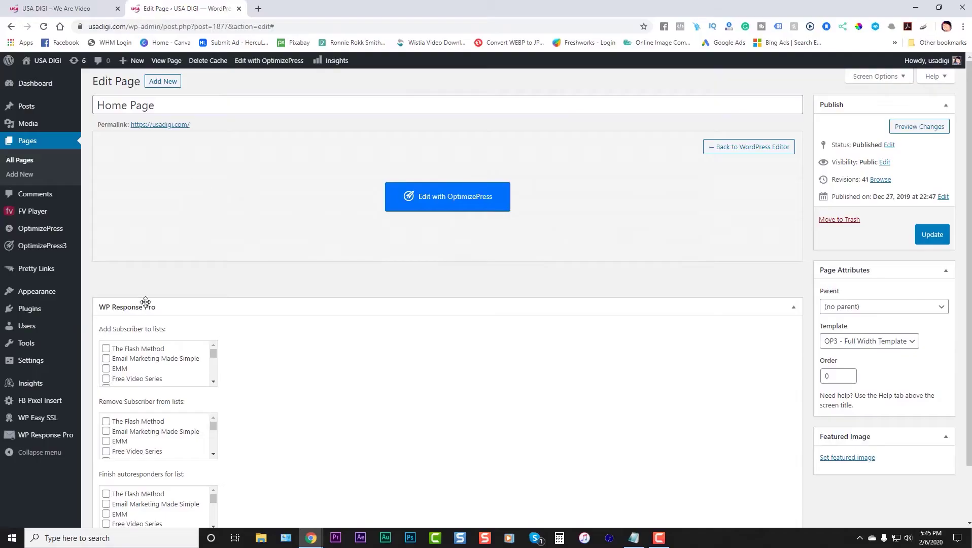
click(28, 313)
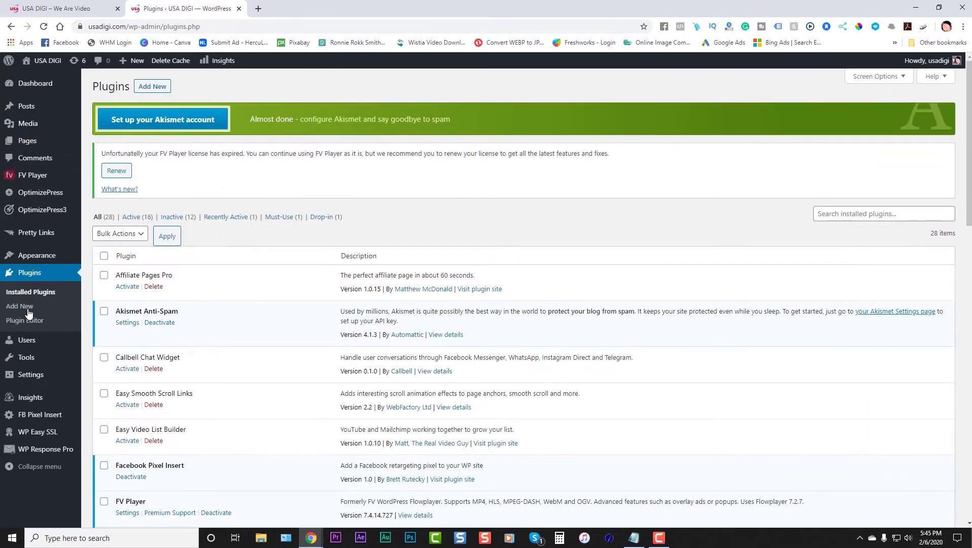
click(880, 213)
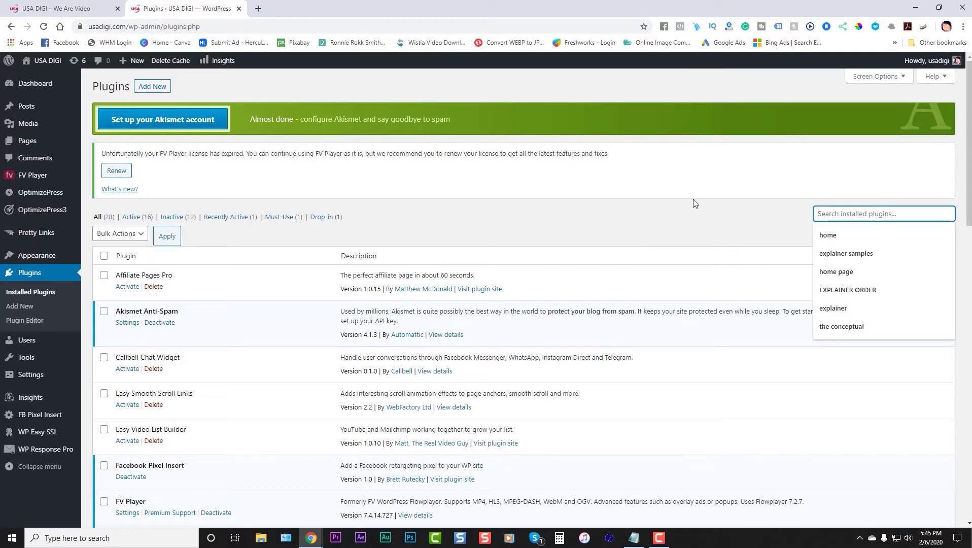
click(160, 89)
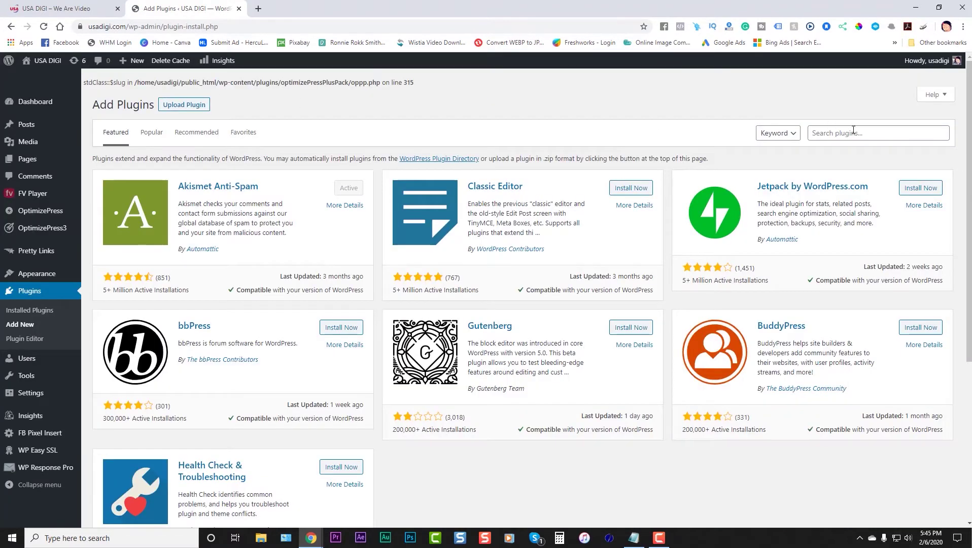
Search the plugin directory for "easy scroll"
click(853, 131)
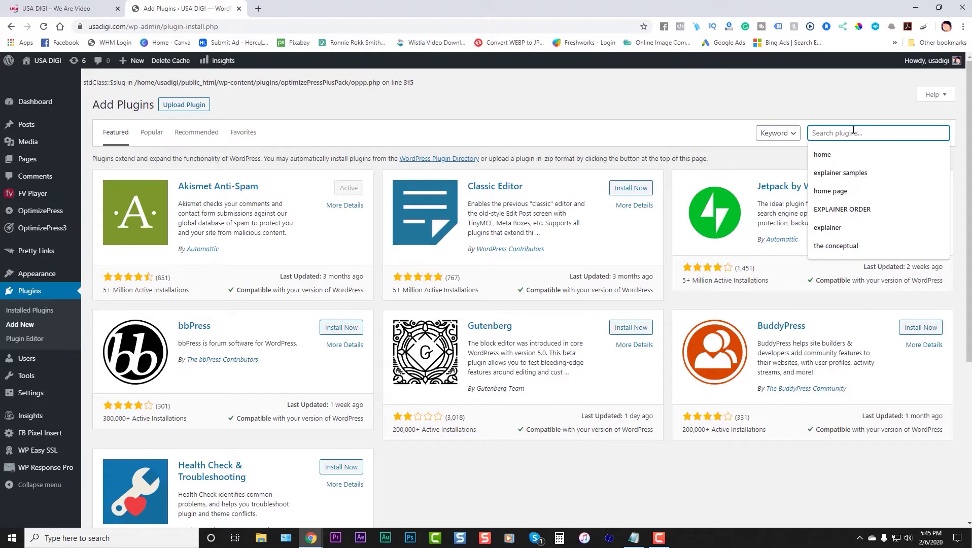
text(easy)
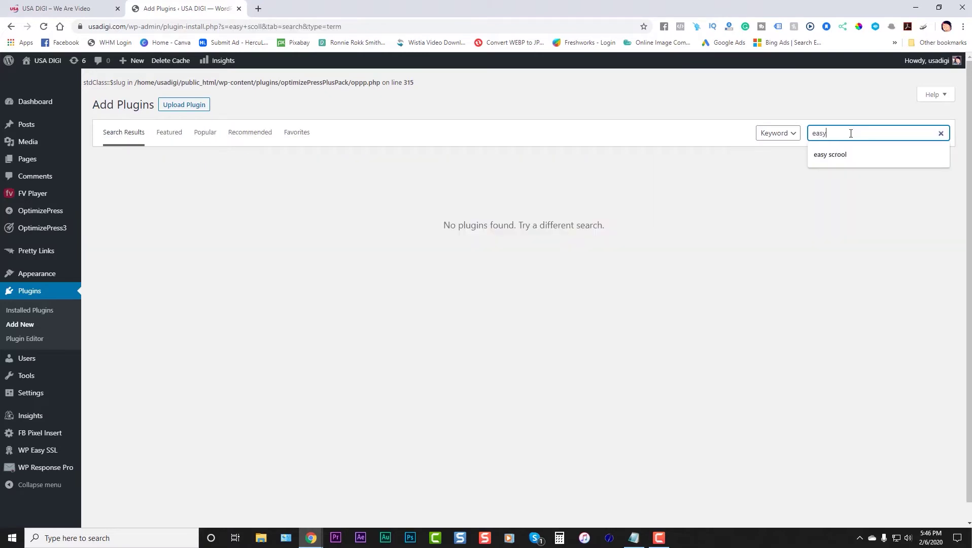
text( scroo)
key(BackSpace)
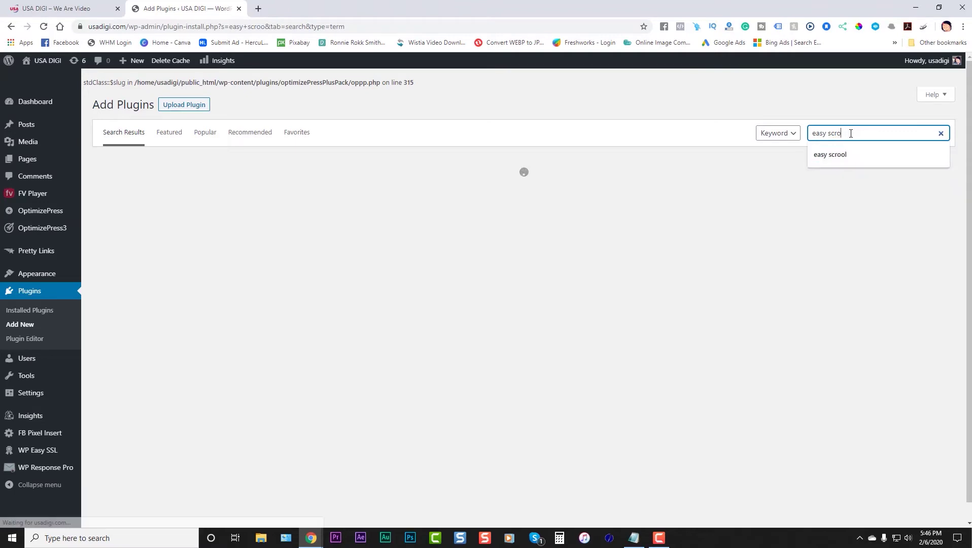
text(ll)
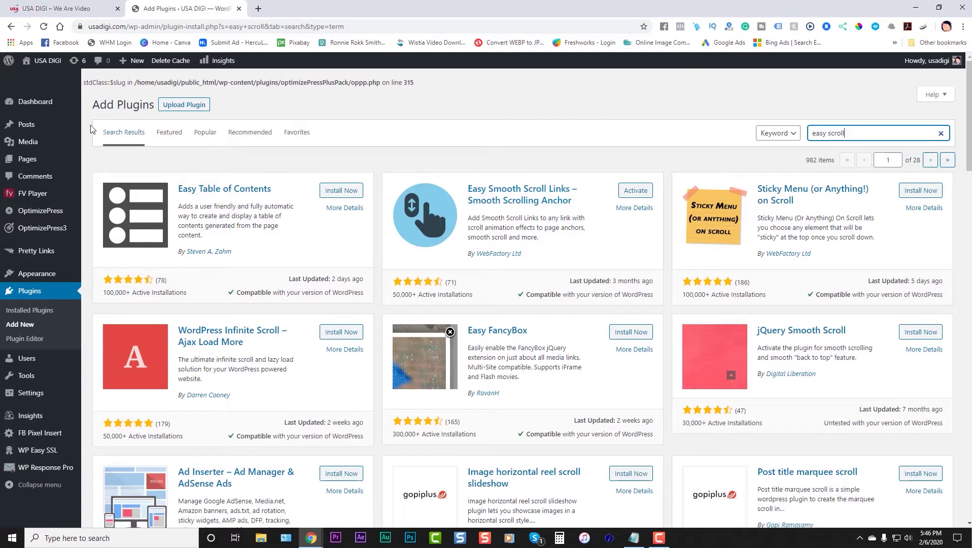
Open the dashboard in a second tab and review the deactivated Easy Smooth Scroll Links entry among the installed plugins
right_click(40, 101)
click(81, 108)
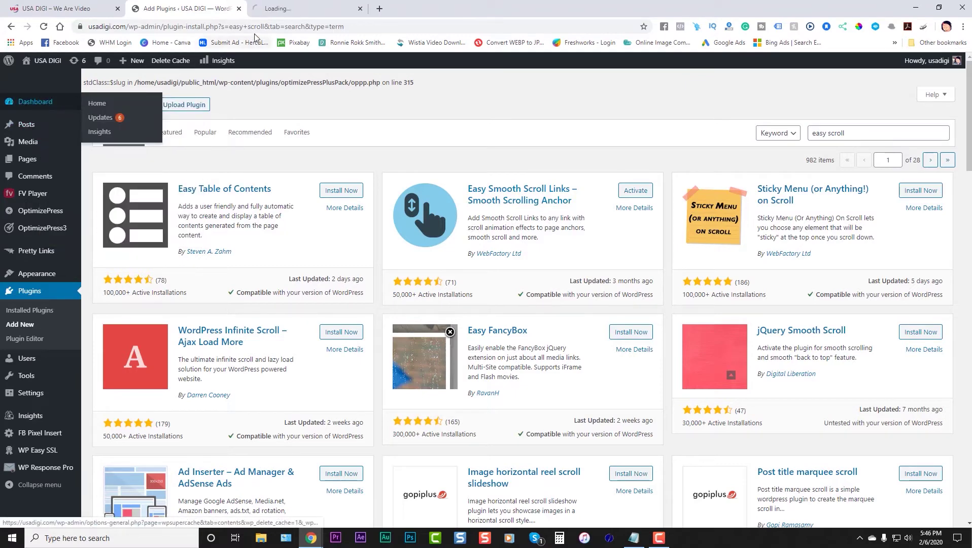
key(ctrl+Tab)
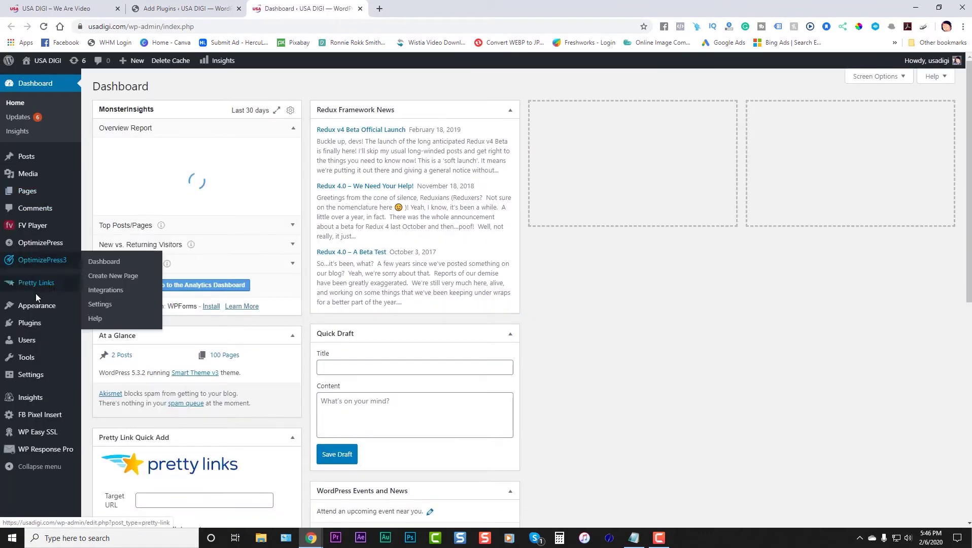
click(33, 325)
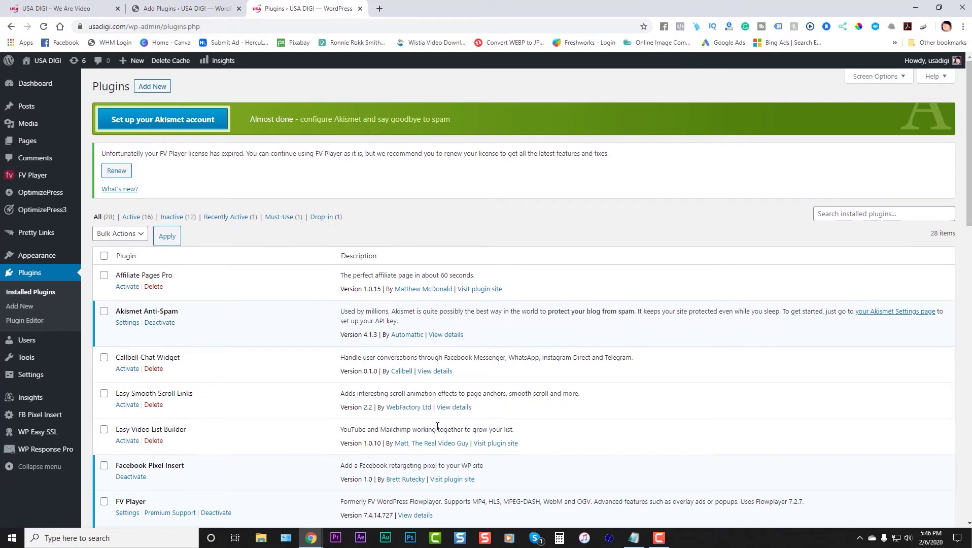
click(185, 10)
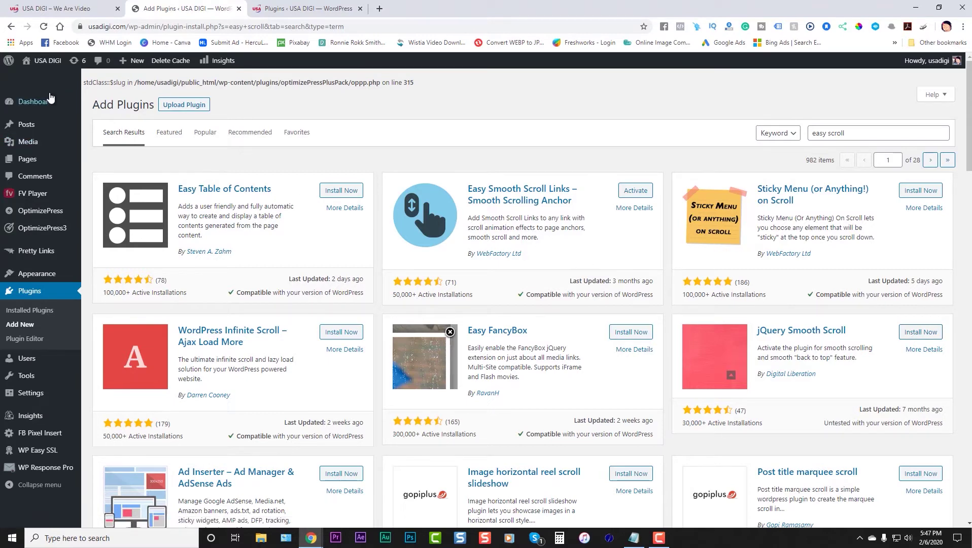
click(64, 12)
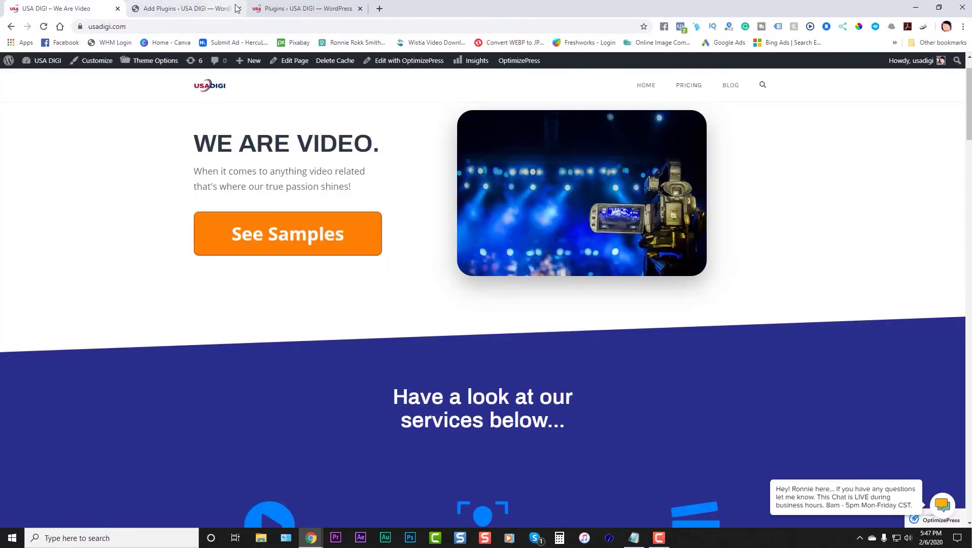
click(268, 8)
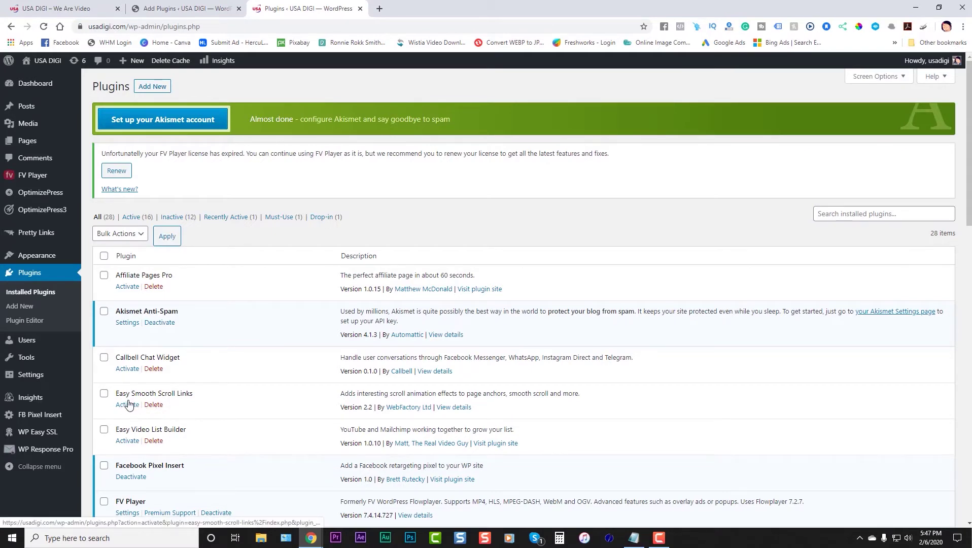
Install and activate the jQuery Smooth Scroll plugin from the "easy scroll" search results
click(202, 9)
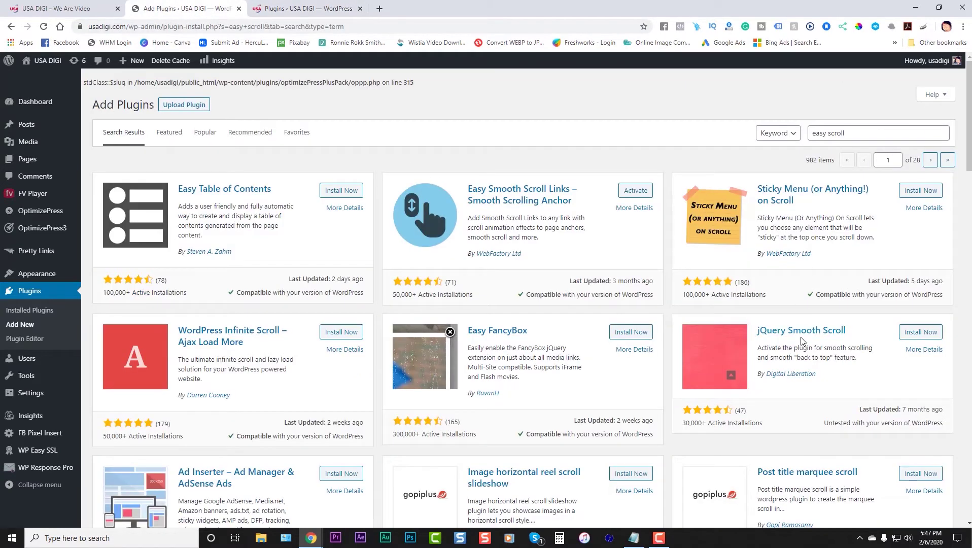
click(919, 334)
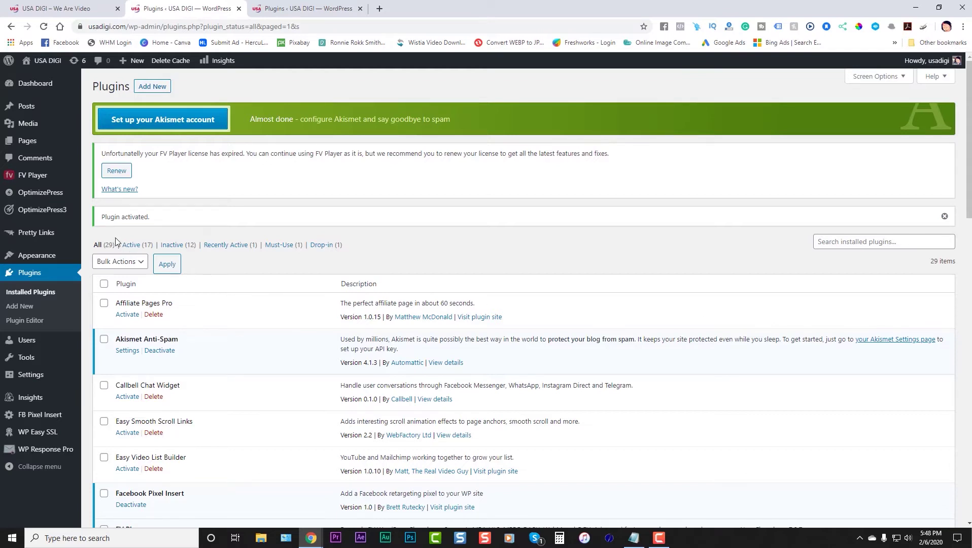
Reload the live home page and test smooth scrolling with the Pricing and Home links, closing the newsletter popup
click(295, 9)
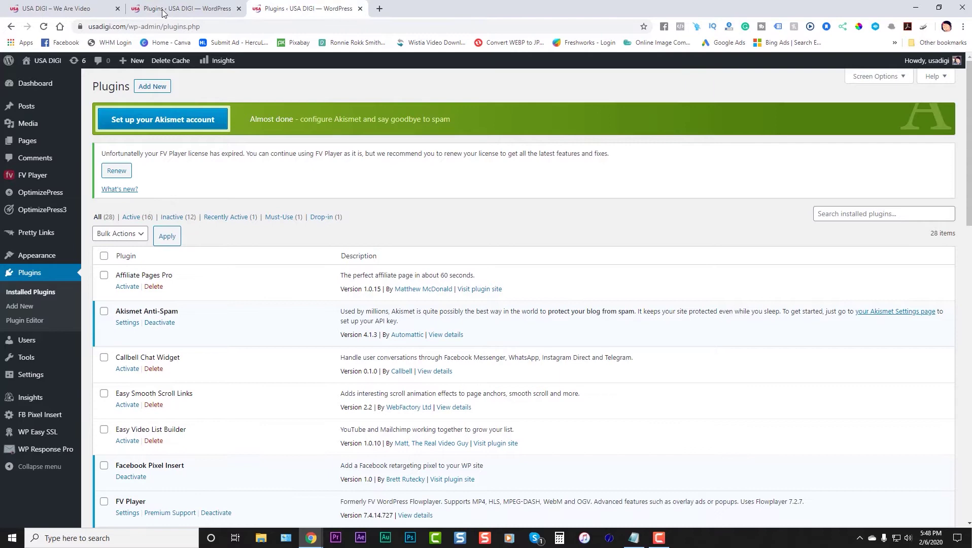
click(83, 10)
click(44, 27)
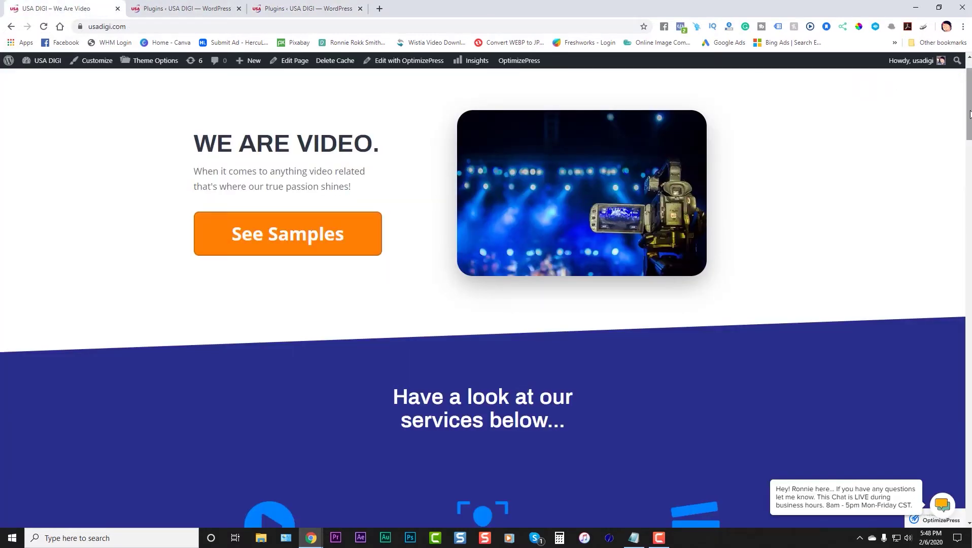
click(689, 96)
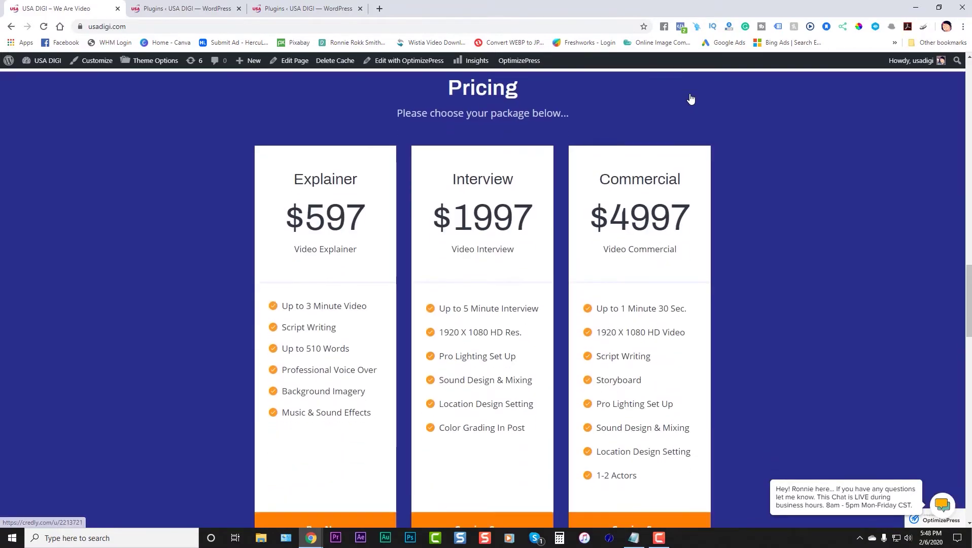
drag(968, 301, 969, 97)
click(690, 94)
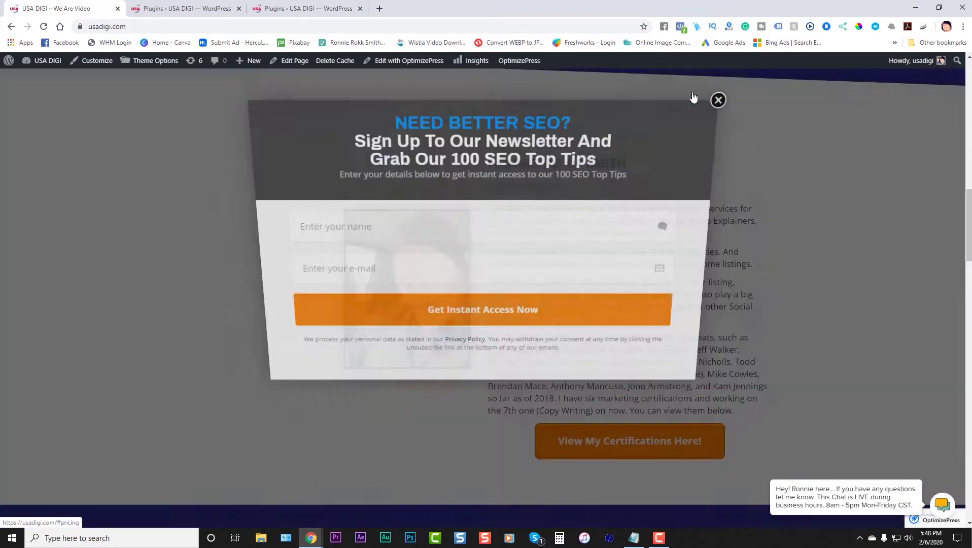
click(706, 103)
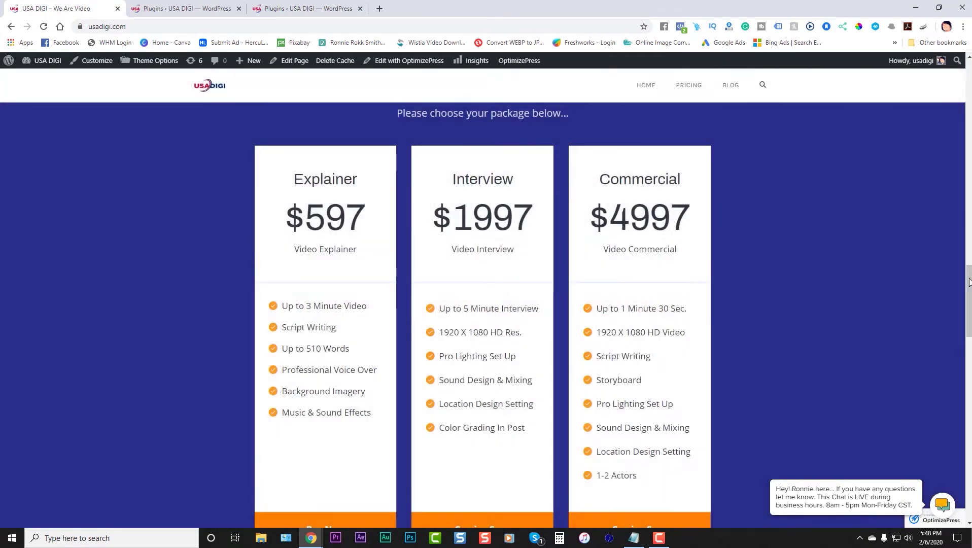
scroll(710, 101, up, 10)
click(691, 95)
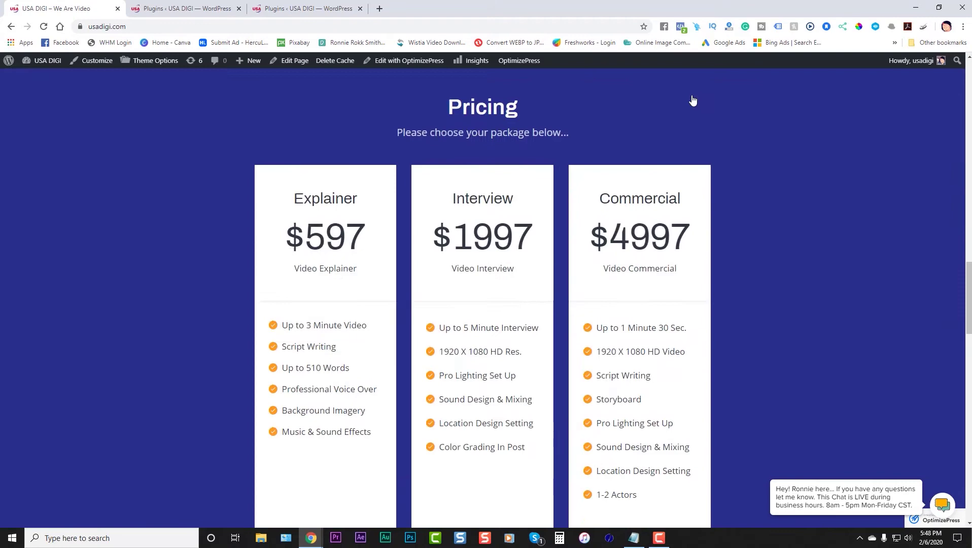
click(648, 85)
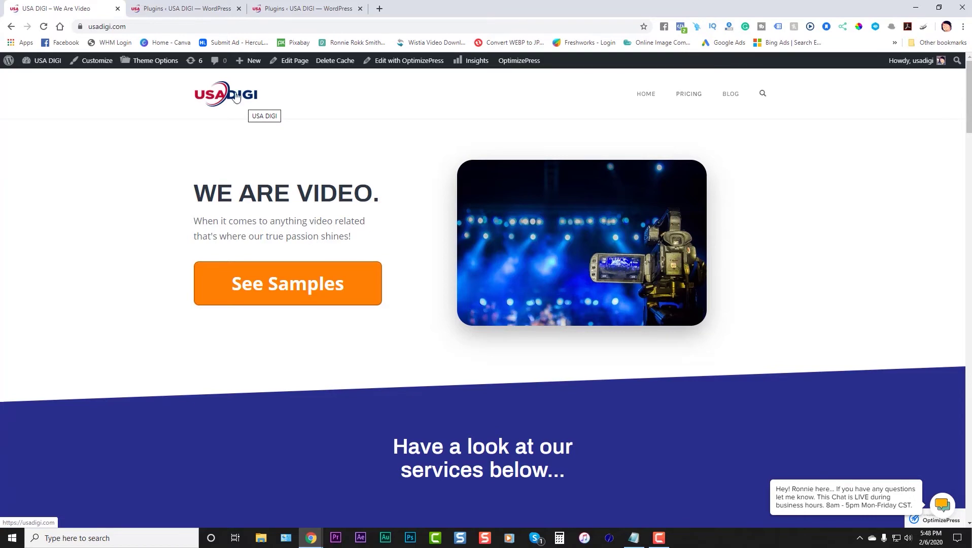
Compare the two open plugin lists and close the duplicate tab with the outdated one
click(193, 10)
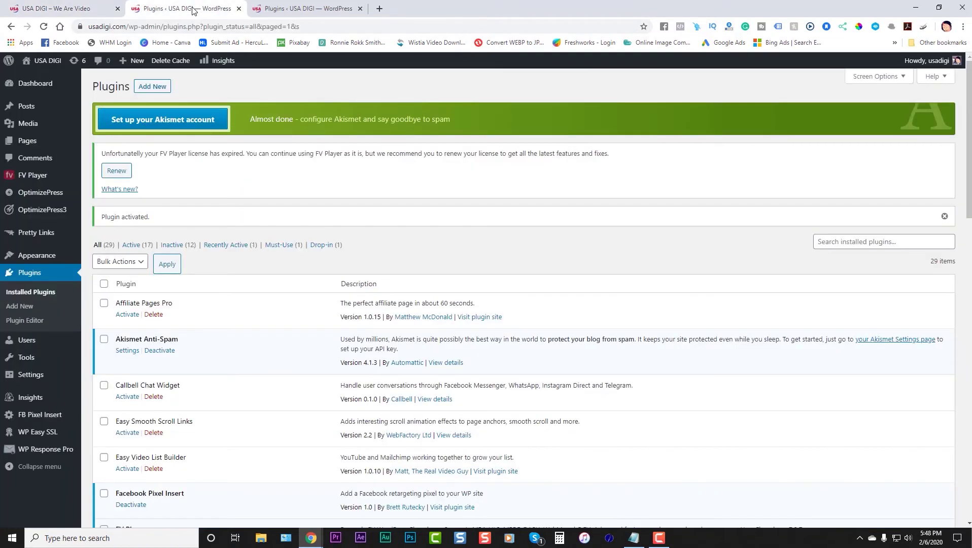
click(282, 9)
click(203, 9)
click(292, 10)
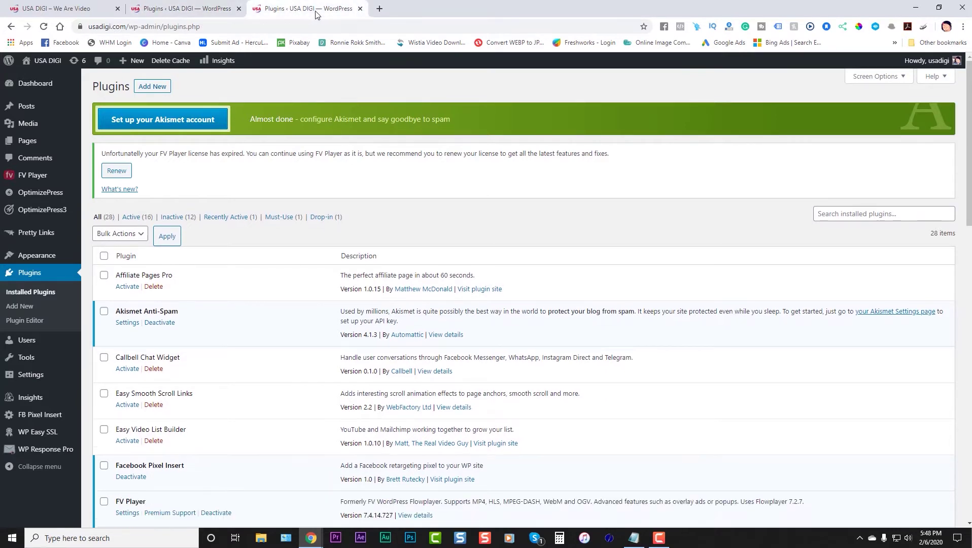
click(360, 10)
Search the list of pages for "home" and open Home Page with OptimizePress
mouse_move(27, 146)
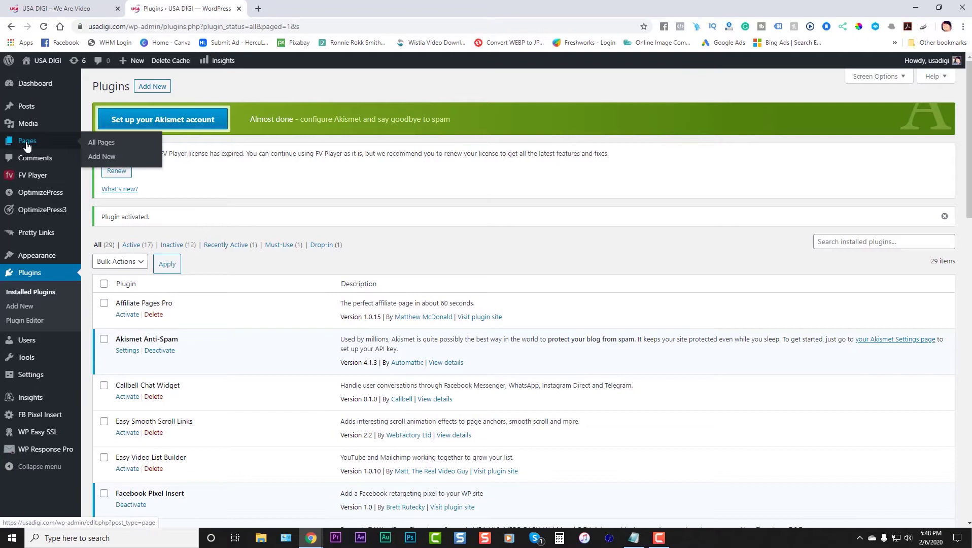
click(28, 145)
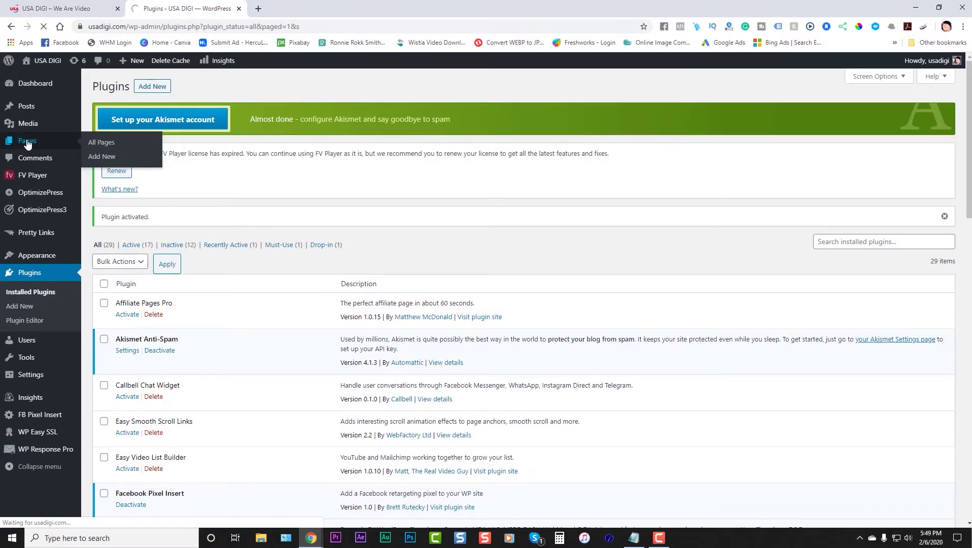
click(835, 105)
text(home)
click(922, 111)
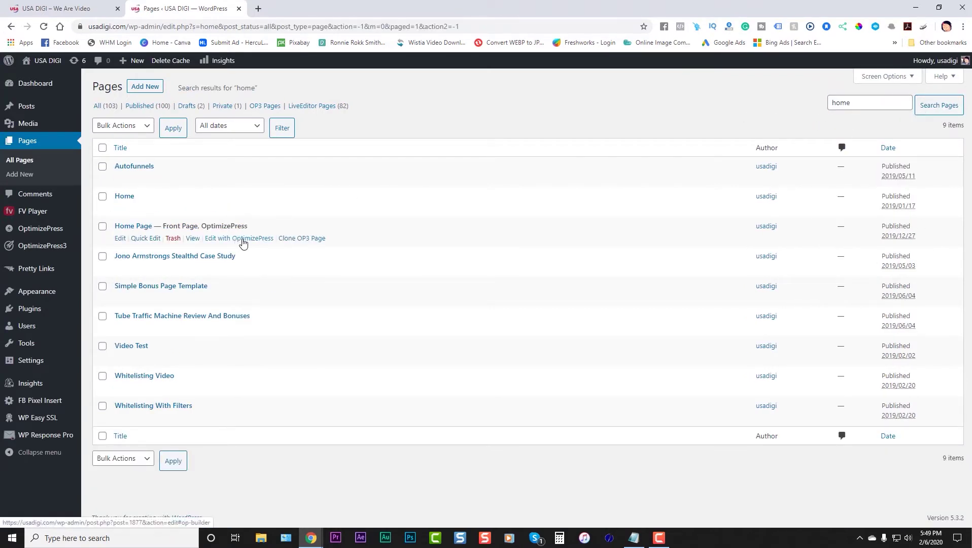
click(243, 239)
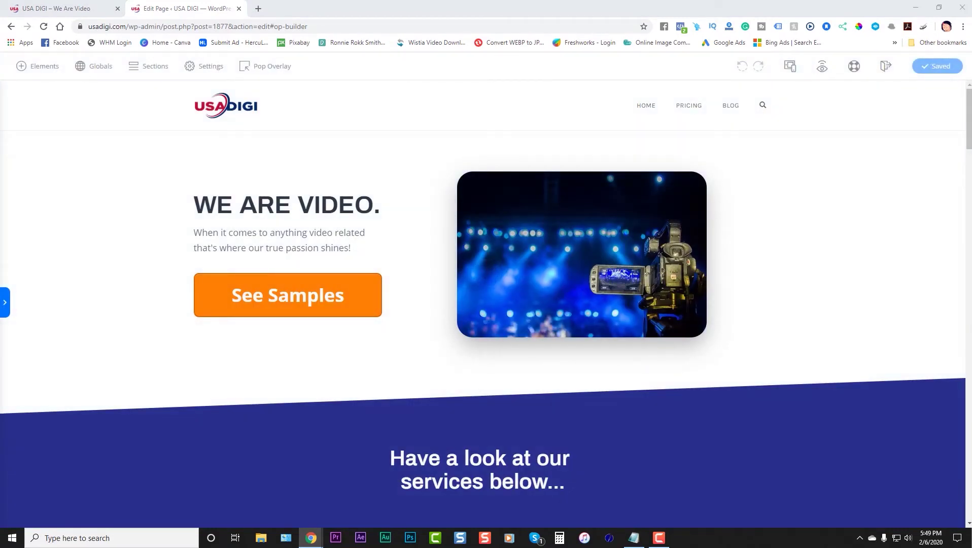
Check whether selecting the hero image and the headline brings up their element toolbars
click(550, 284)
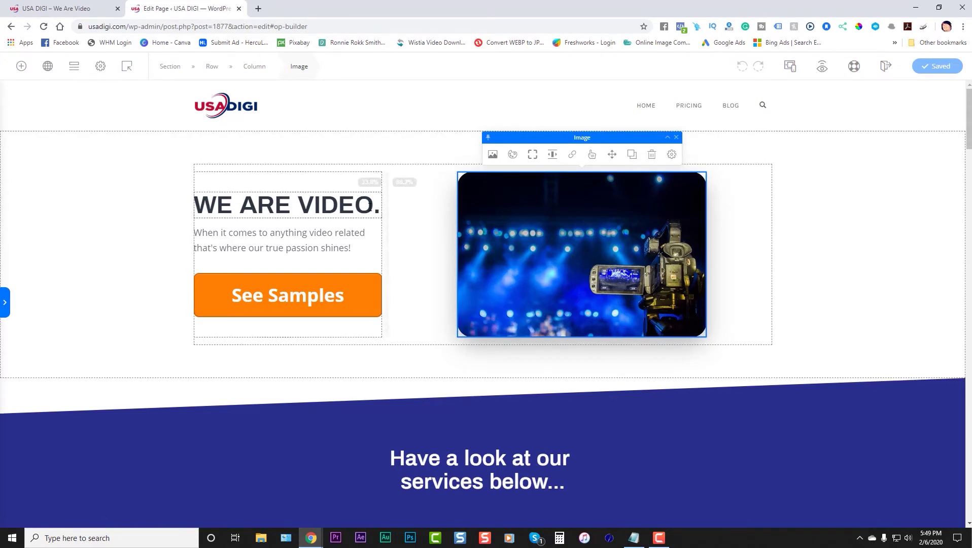
click(348, 205)
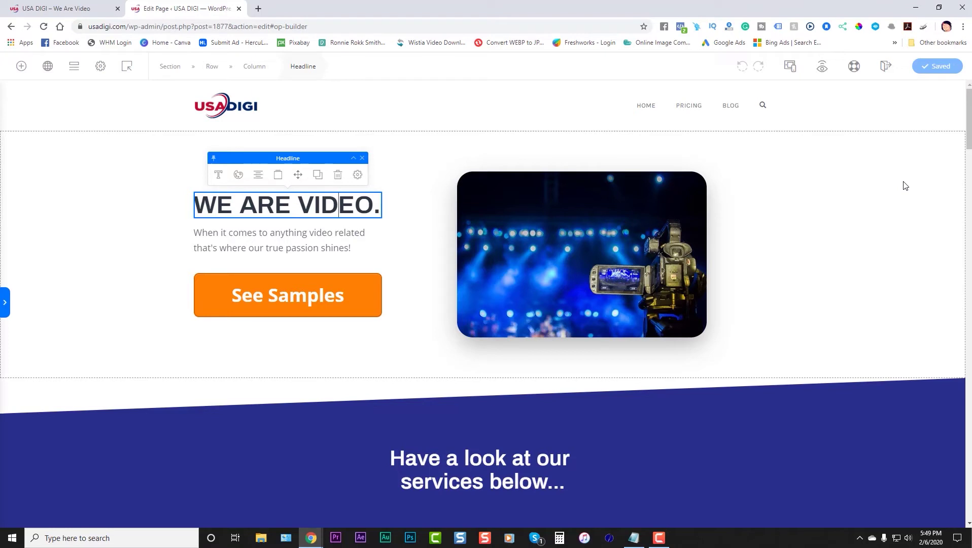
click(81, 11)
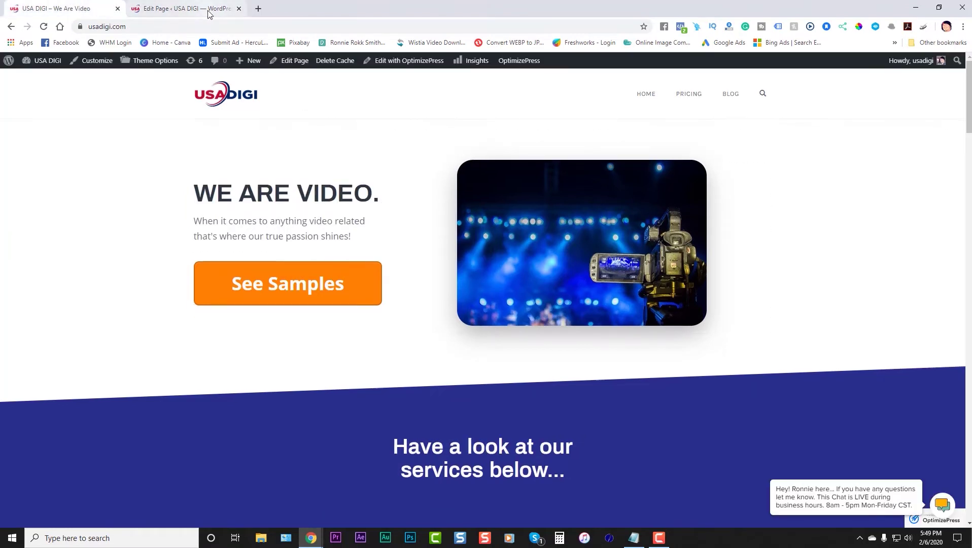
click(170, 11)
Open the WordPress dashboard from the live home page in a new tab
click(104, 9)
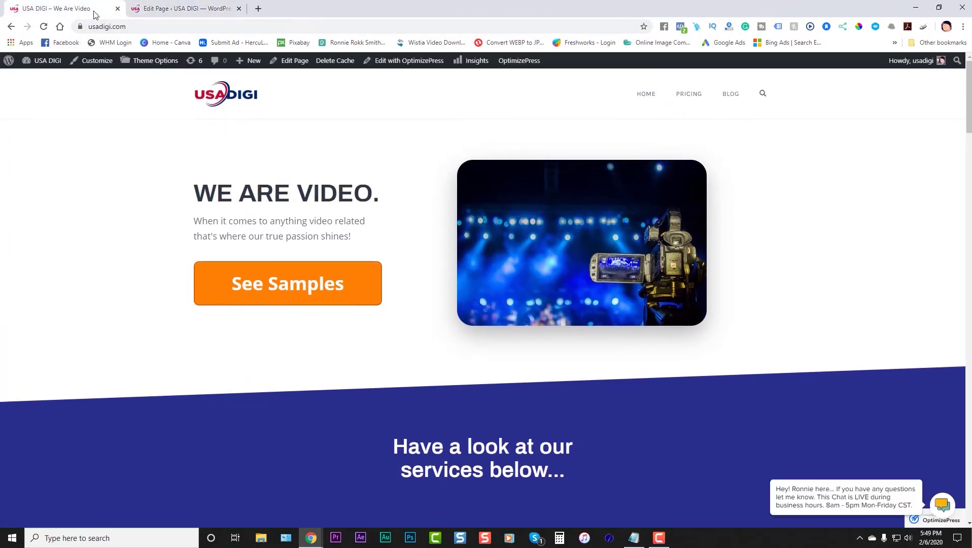
mouse_move(48, 65)
right_click(33, 80)
click(50, 86)
click(177, 10)
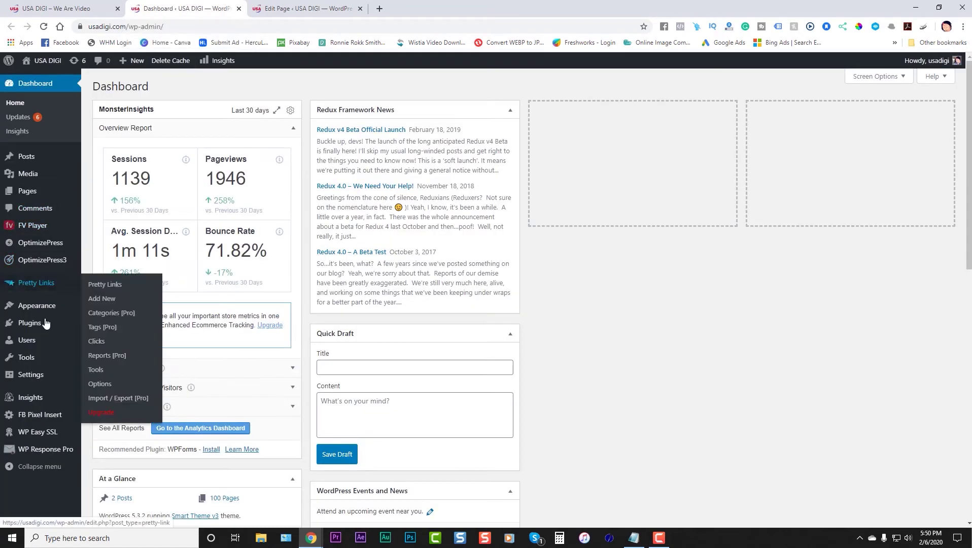
Delete the Easy Smooth Scroll Links plugin and its data from the installed plugins
click(29, 323)
scroll(969, 236, down, 3)
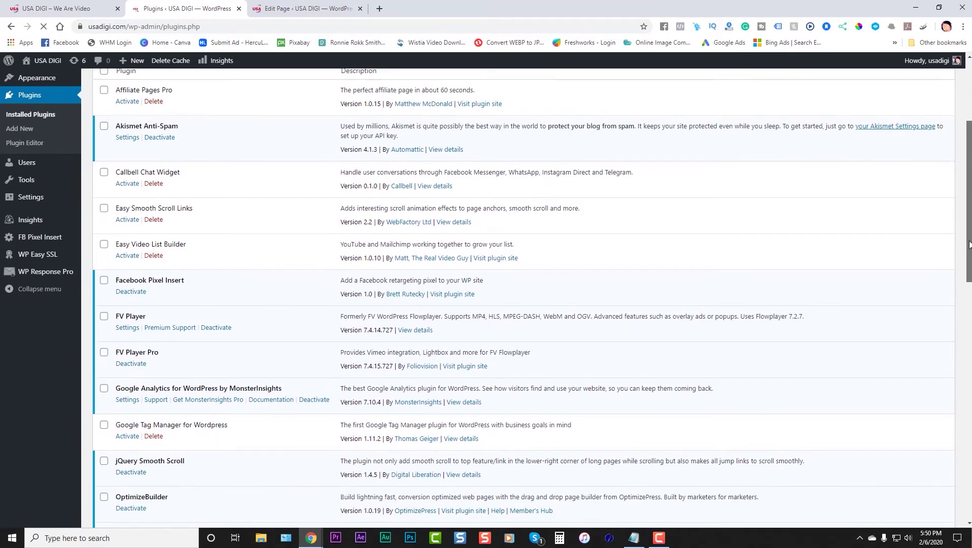
drag(969, 257, 965, 292)
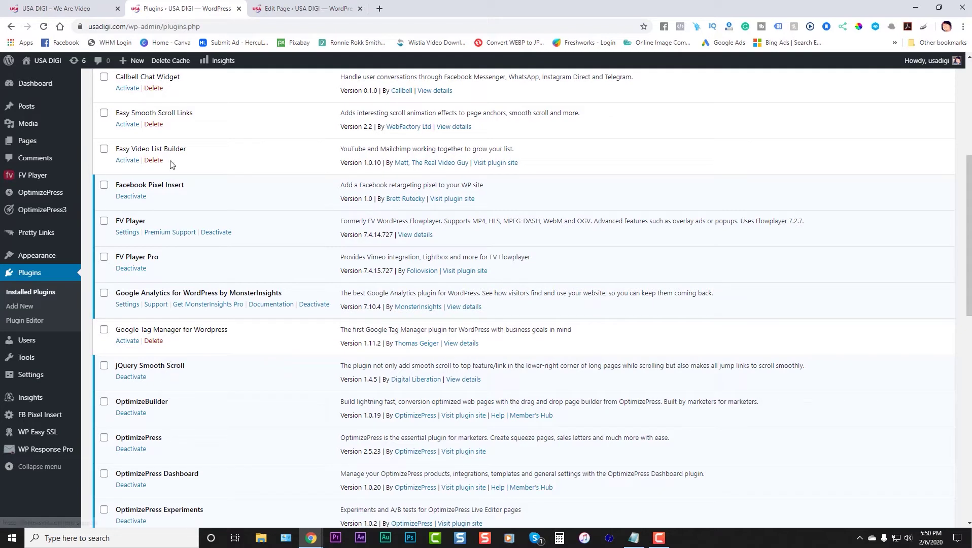
click(154, 124)
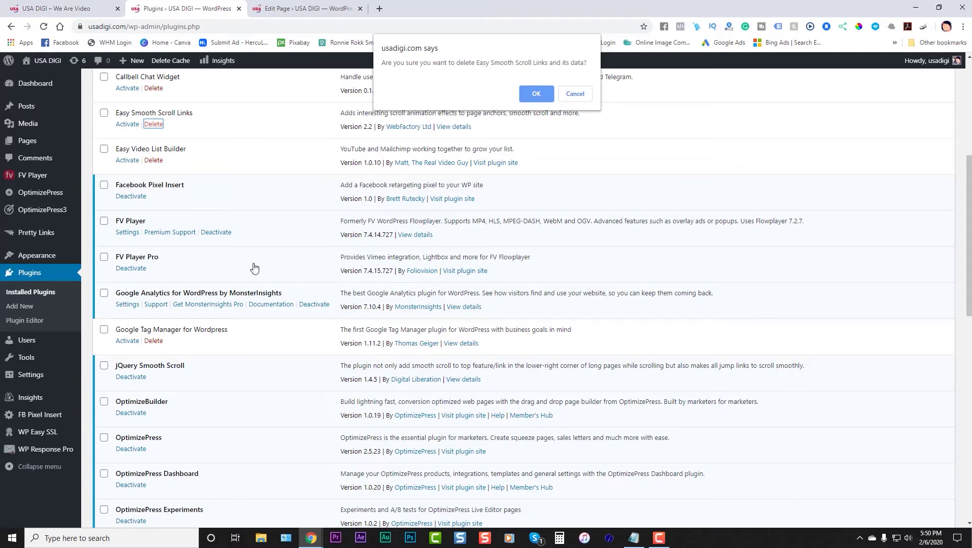
click(541, 93)
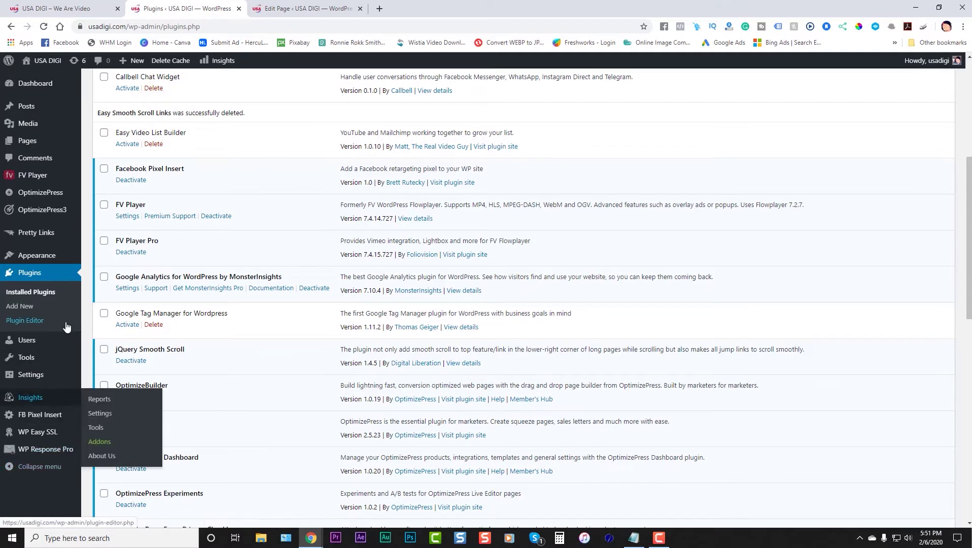
Examine the jQuery Smooth Scroll plugin's description and FAQ, and check the dashboard for a settings entry
mouse_move(32, 376)
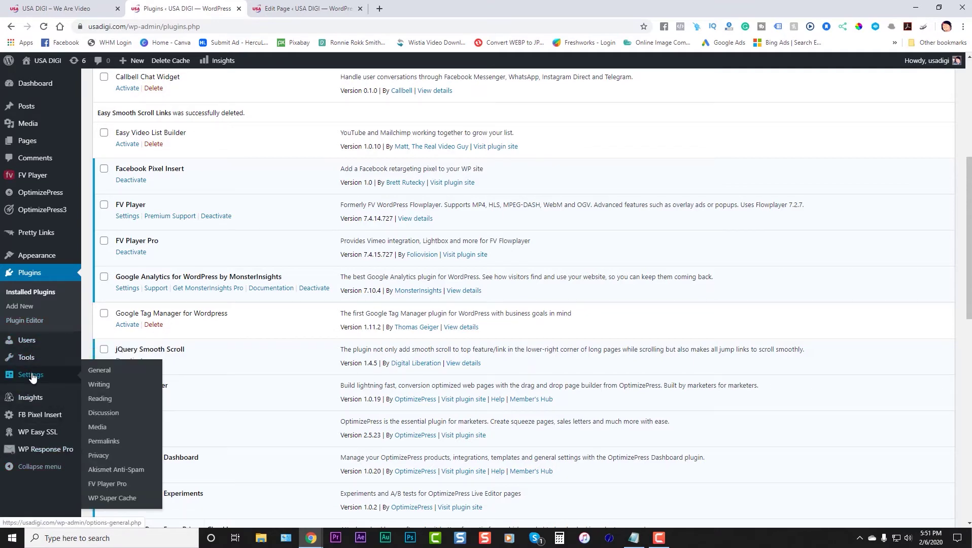
click(463, 362)
drag(677, 328, 680, 260)
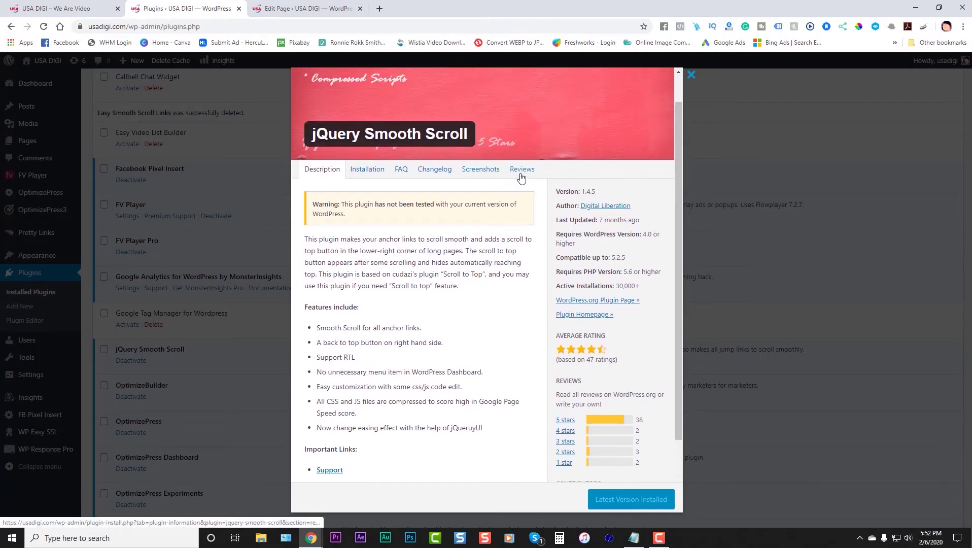
click(402, 172)
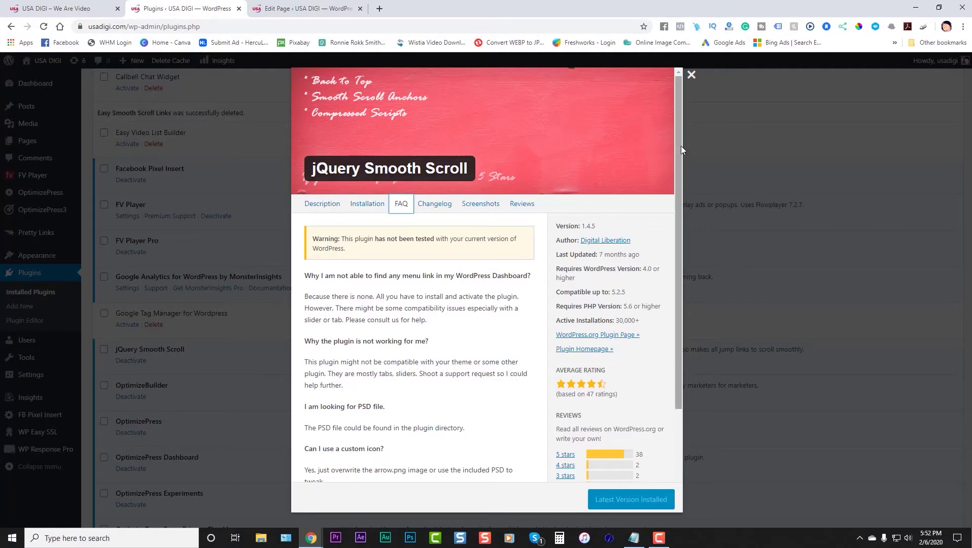
drag(681, 145, 678, 236)
click(272, 168)
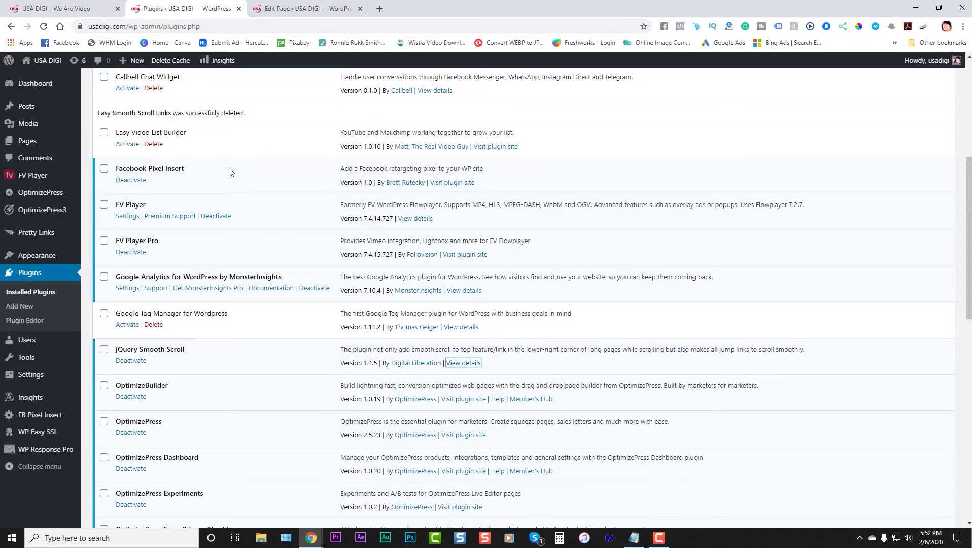
mouse_move(33, 378)
drag(965, 284, 966, 184)
scroll(966, 183, down, 4)
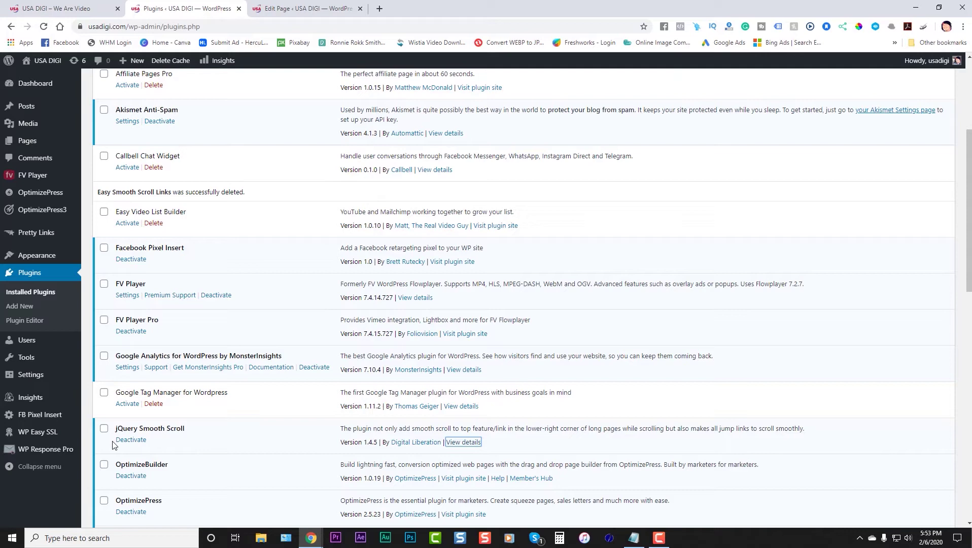
In the home page editor, show the code of the Custom HTML element above the Pricing heading
click(301, 11)
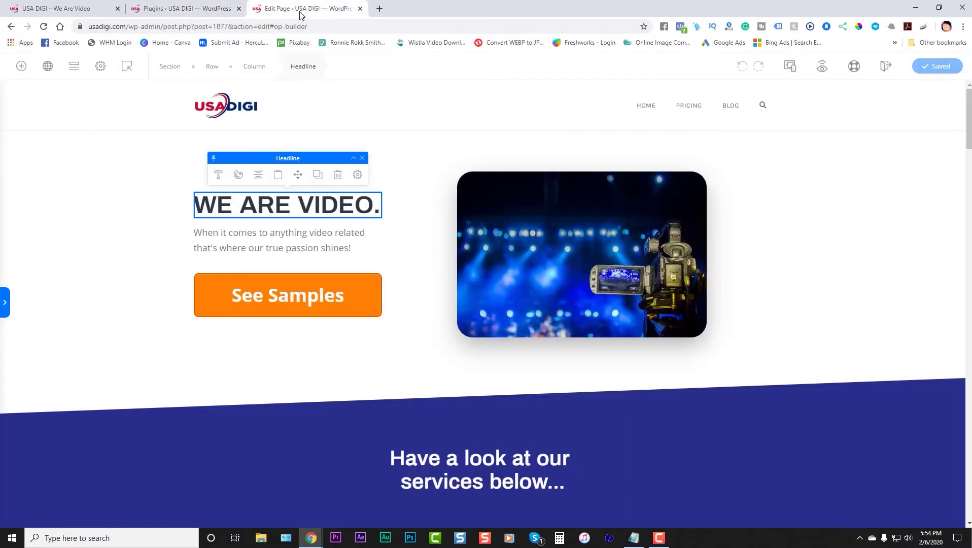
click(413, 168)
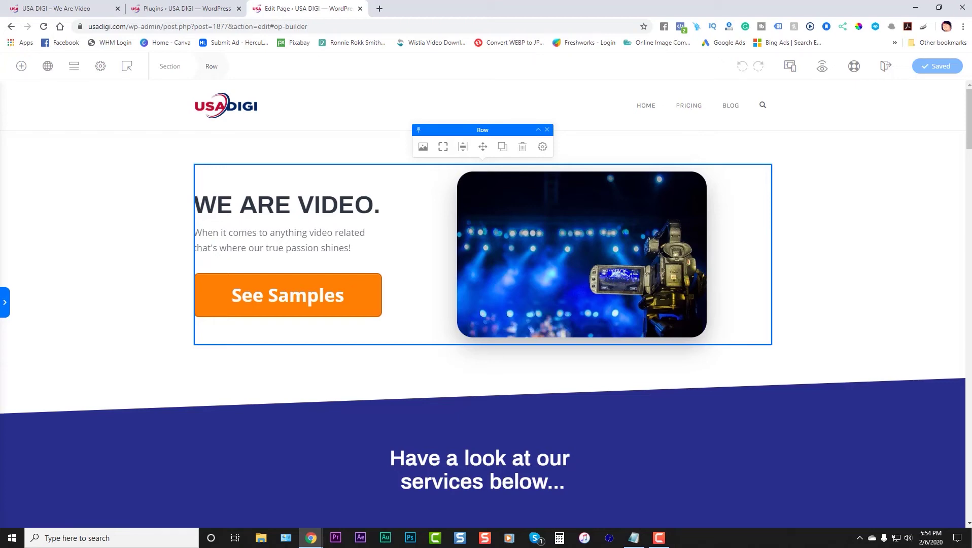
scroll(486, 305, down, 6)
scroll(486, 305, down, 16)
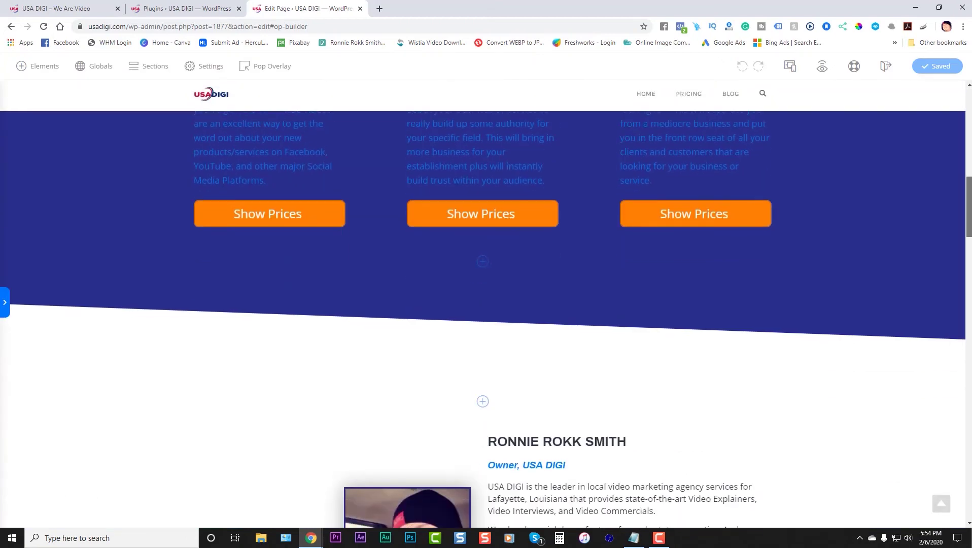
scroll(582, 287, down, 5)
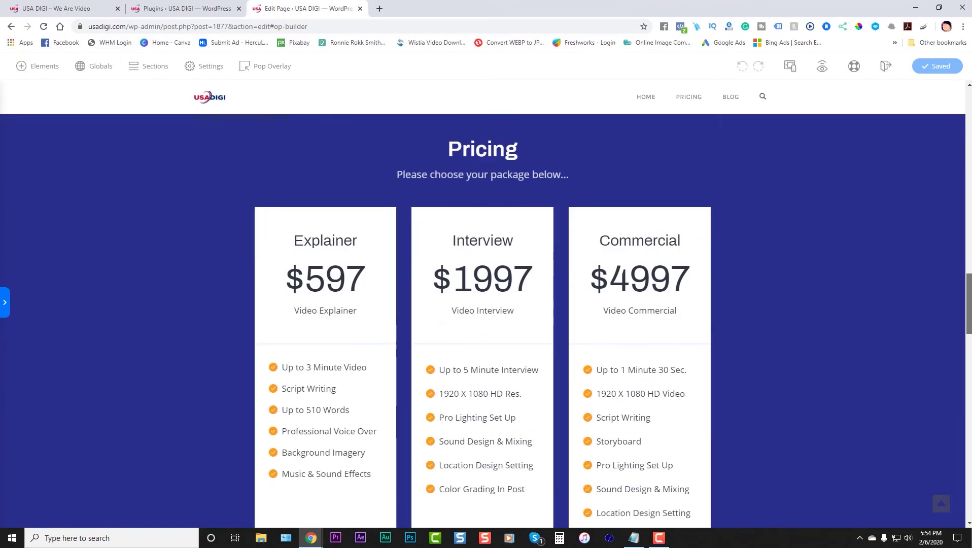
scroll(583, 288, up, 2)
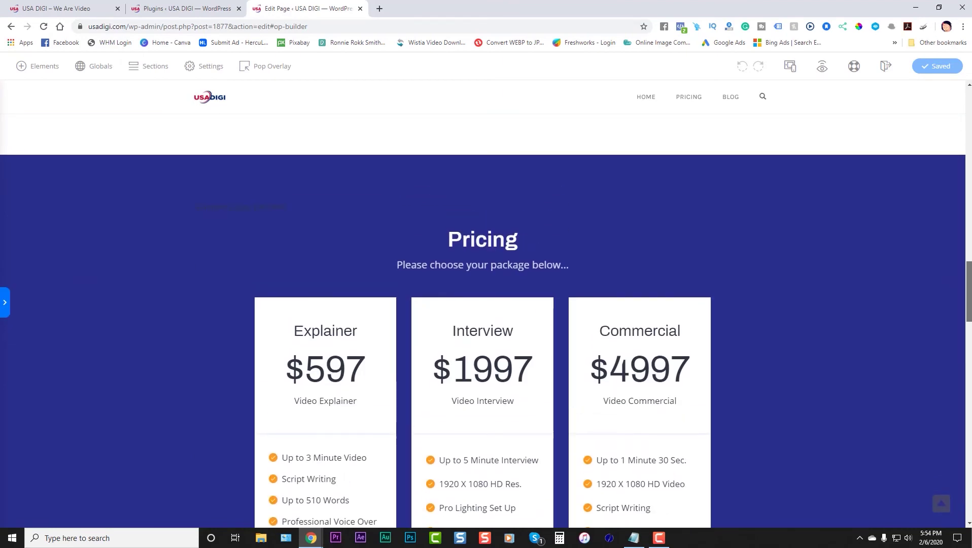
click(535, 206)
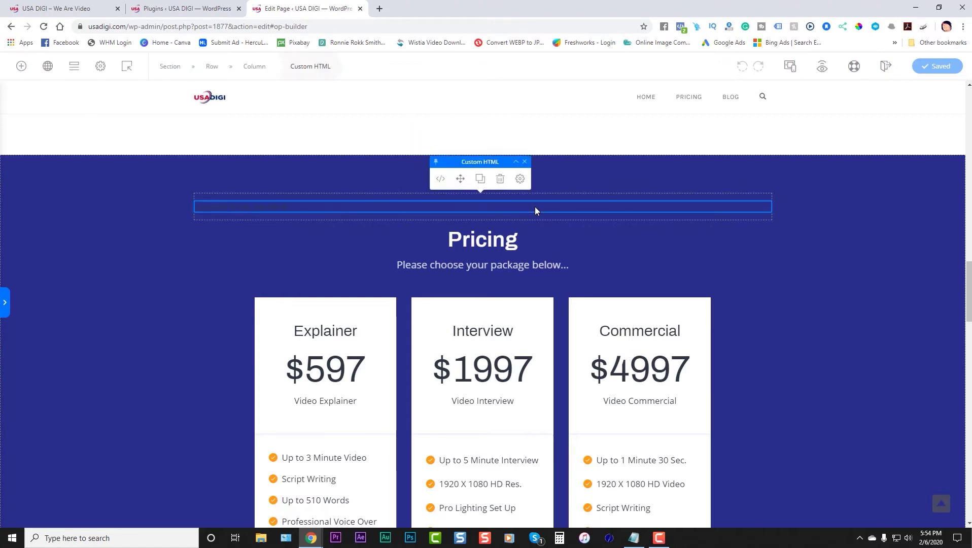
click(443, 184)
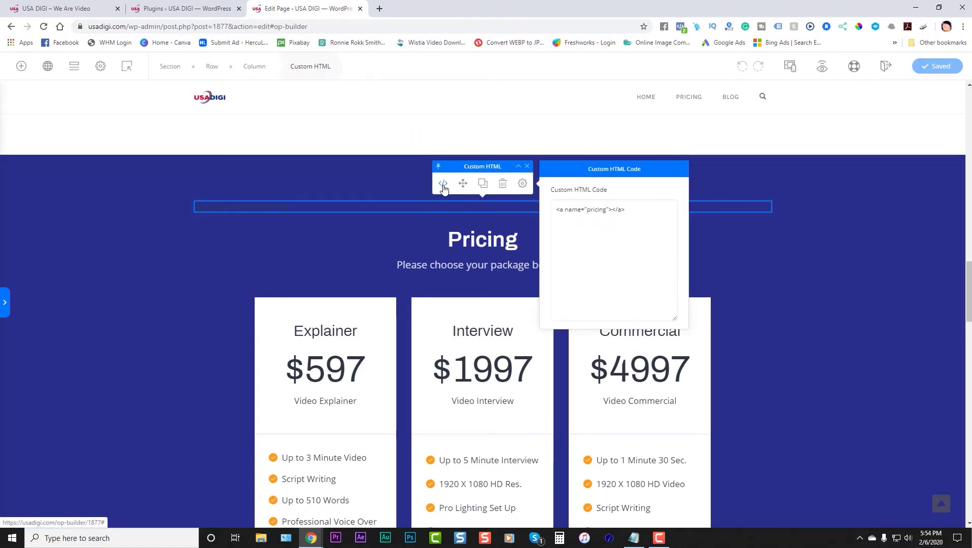
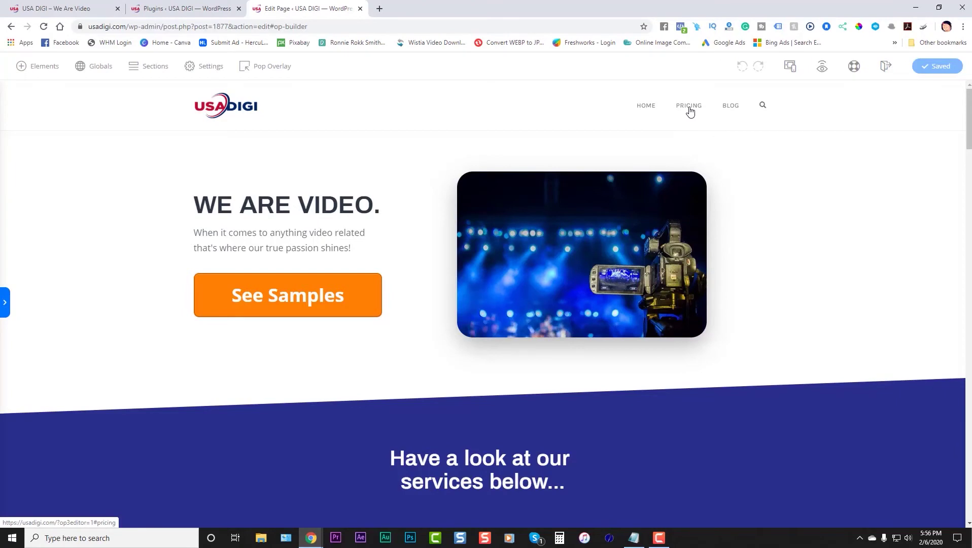
Open the WordPress menu editor from the dashboard tab and show the fields for adding a custom link
click(188, 10)
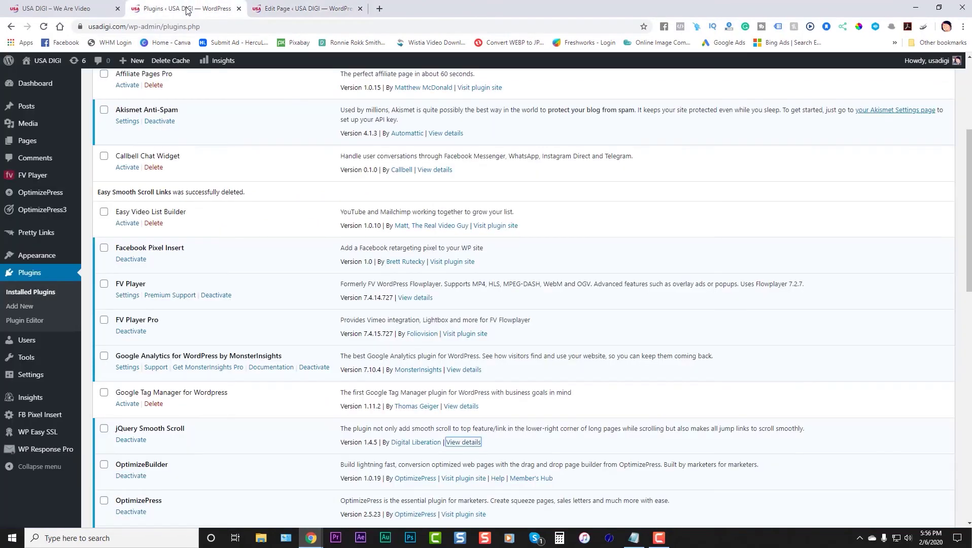
mouse_move(39, 259)
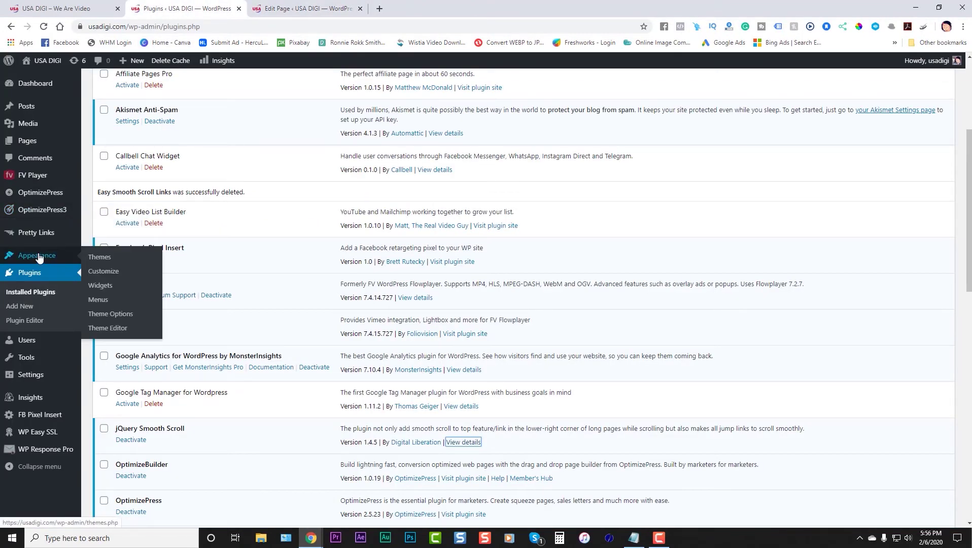
click(99, 300)
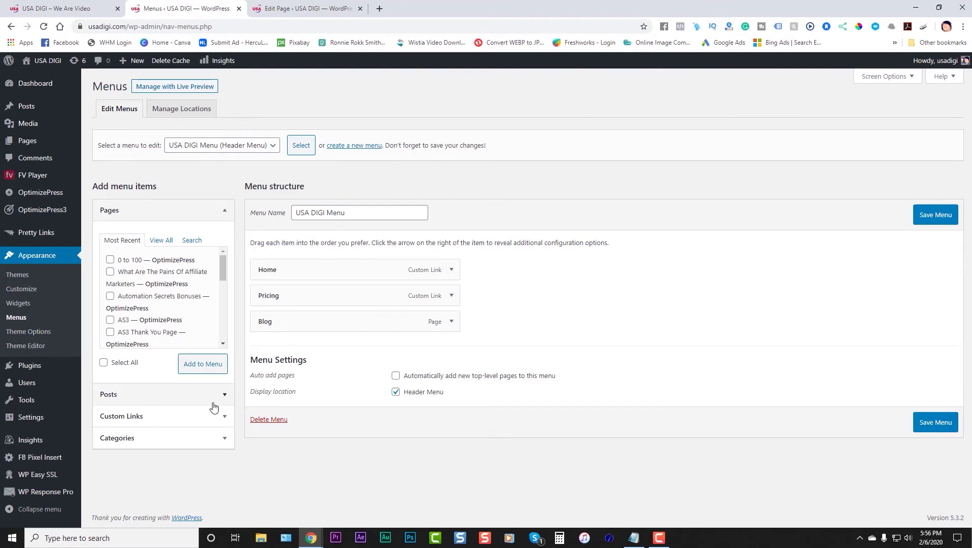
click(222, 417)
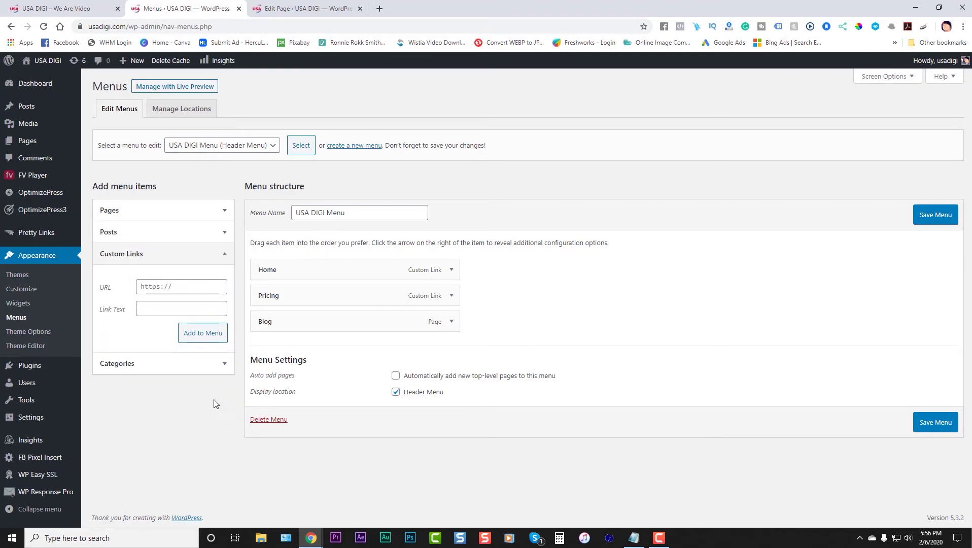
click(176, 286)
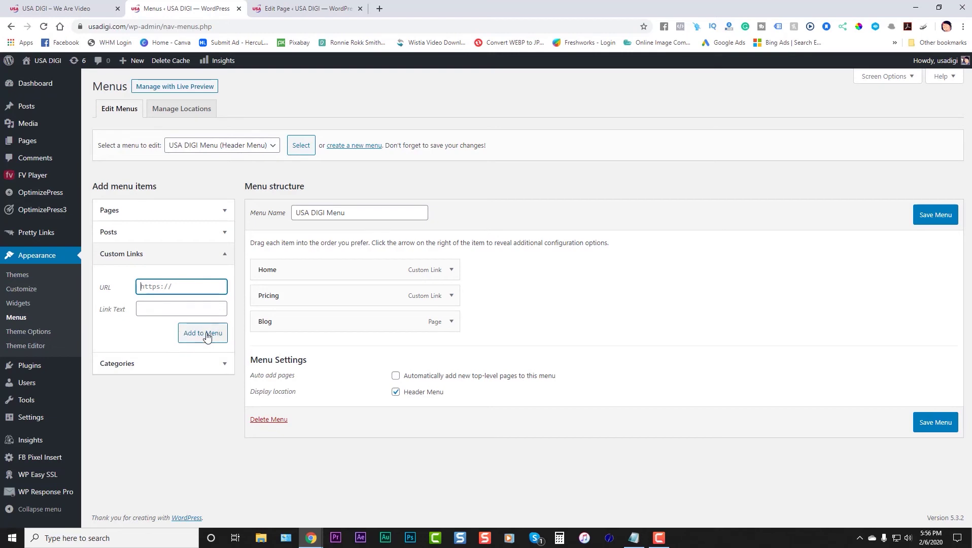
Expand the Pricing item in USA DIGI Menu to examine its link, and compare it with the home page header
click(376, 316)
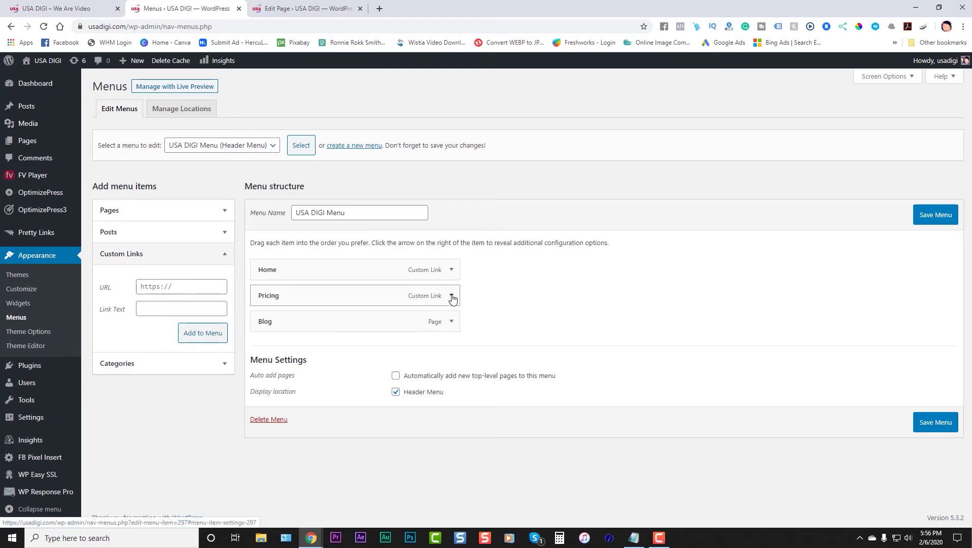
click(451, 296)
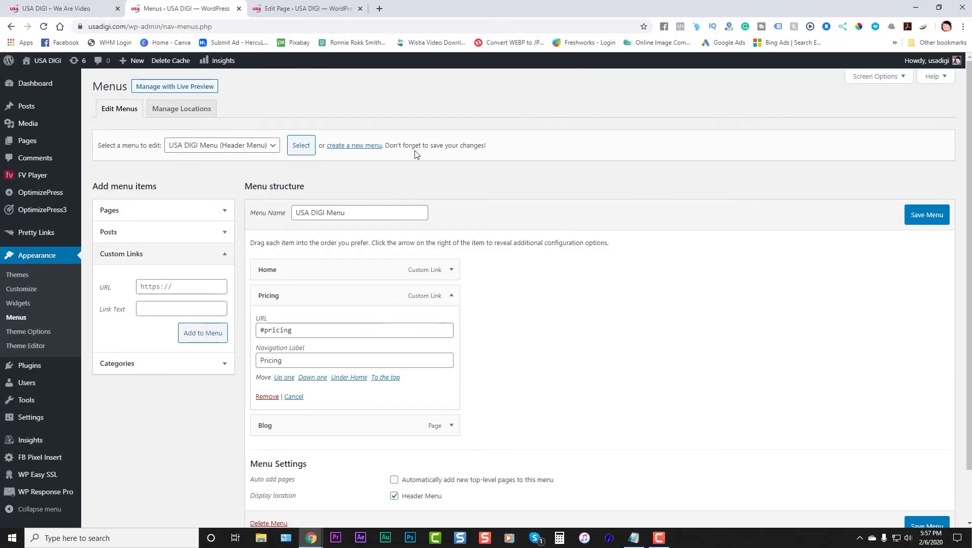
click(325, 10)
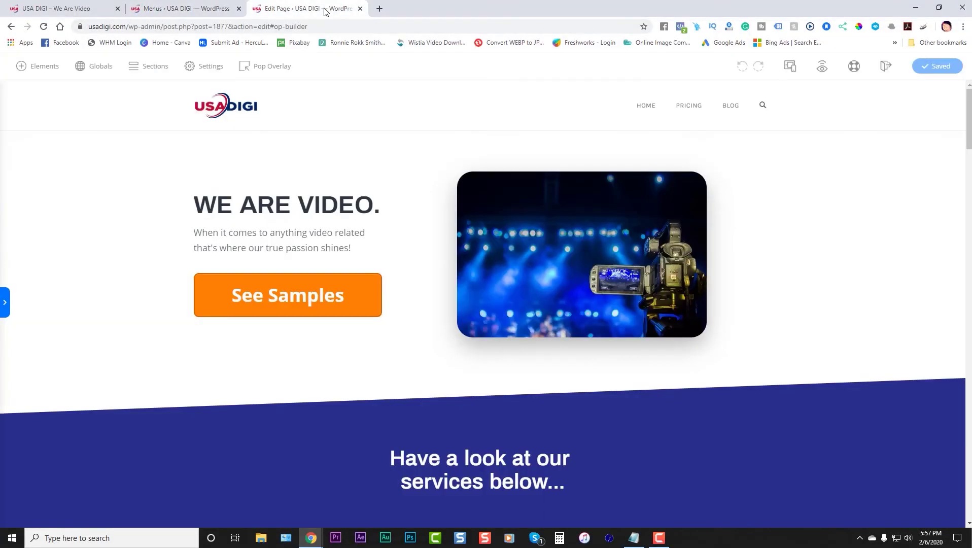
click(210, 11)
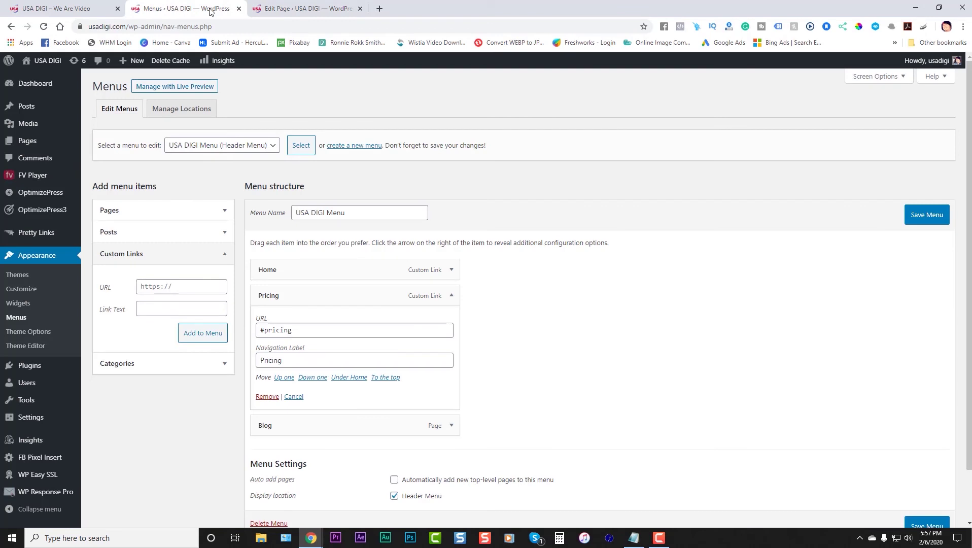